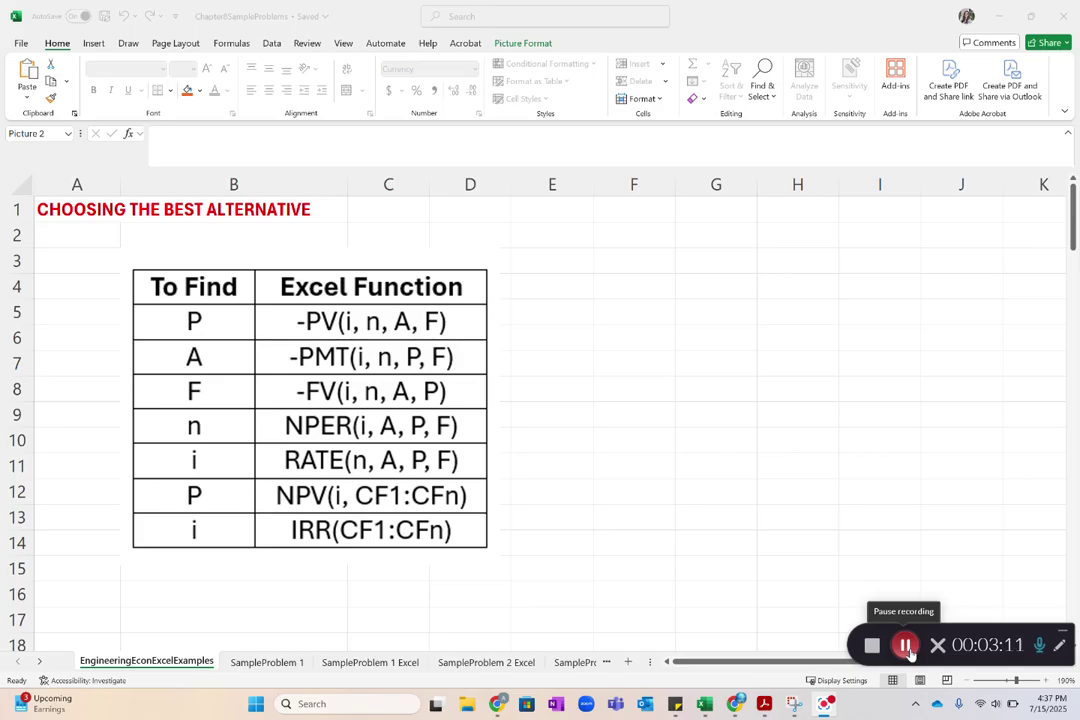
- Enter =-FV(6%, 5, ,1000) in cell B26 to calculate the Future Value example's result
scroll(909, 653, "down", 6)
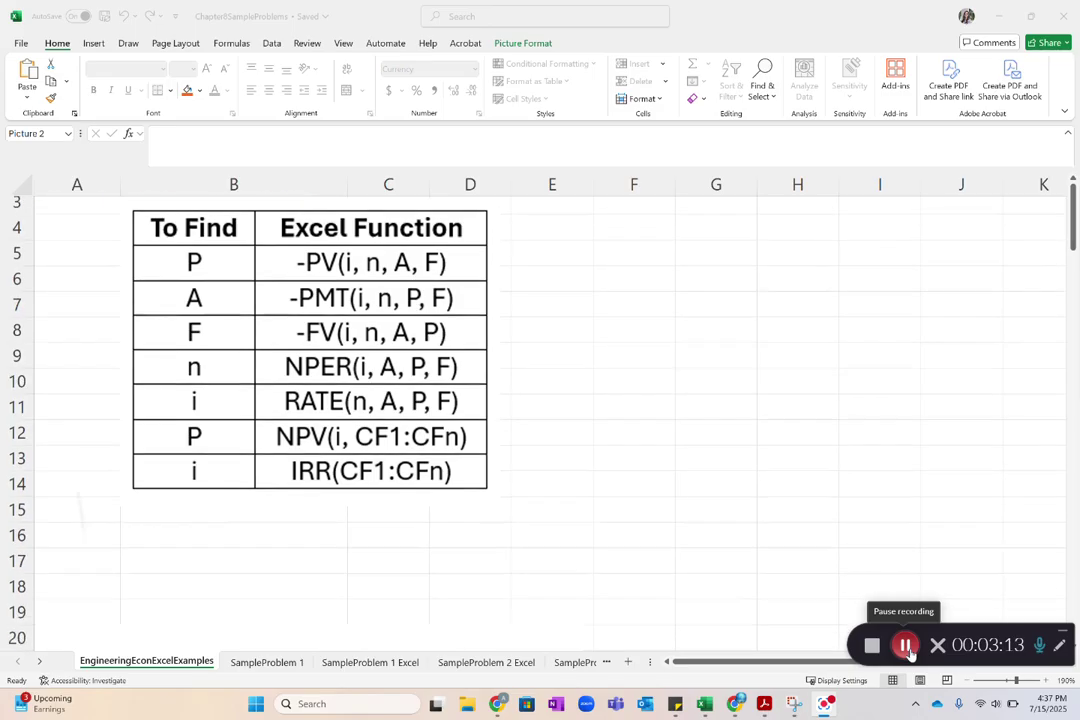
scroll(909, 653, "down", 1)
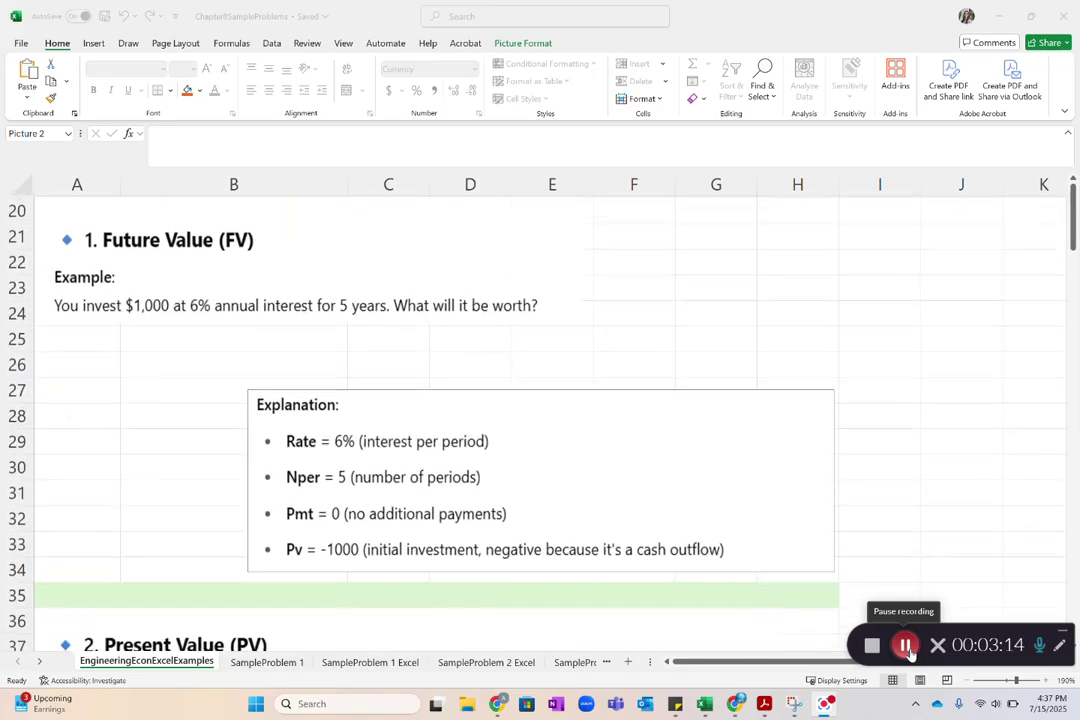
left_click(263, 362)
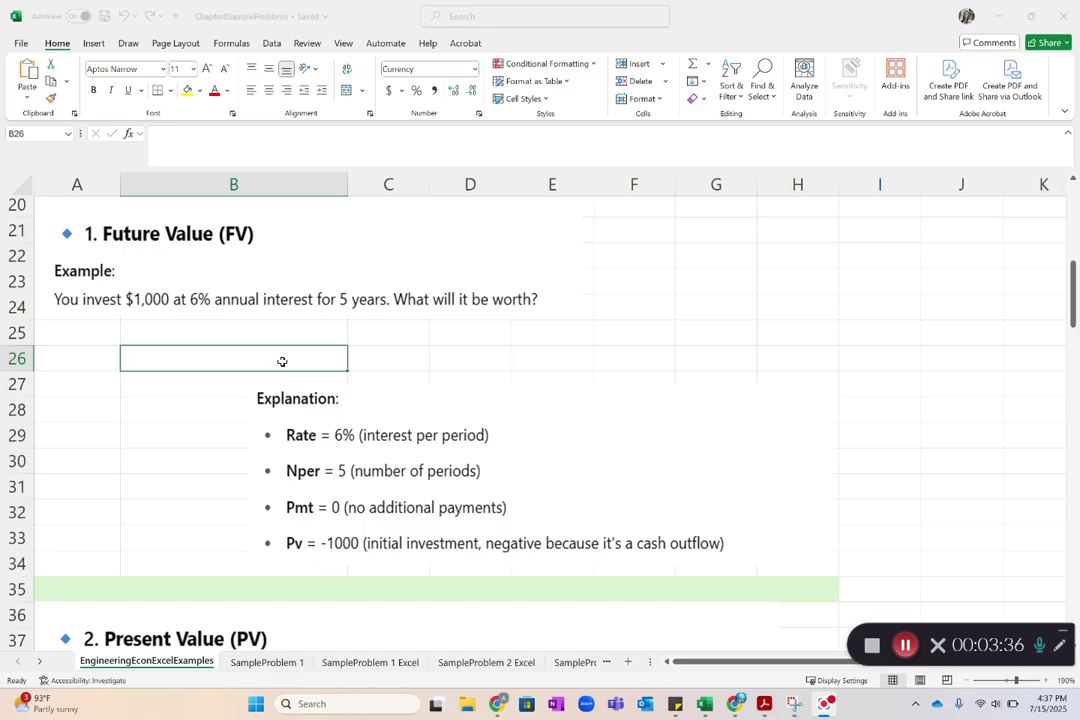
type("=")
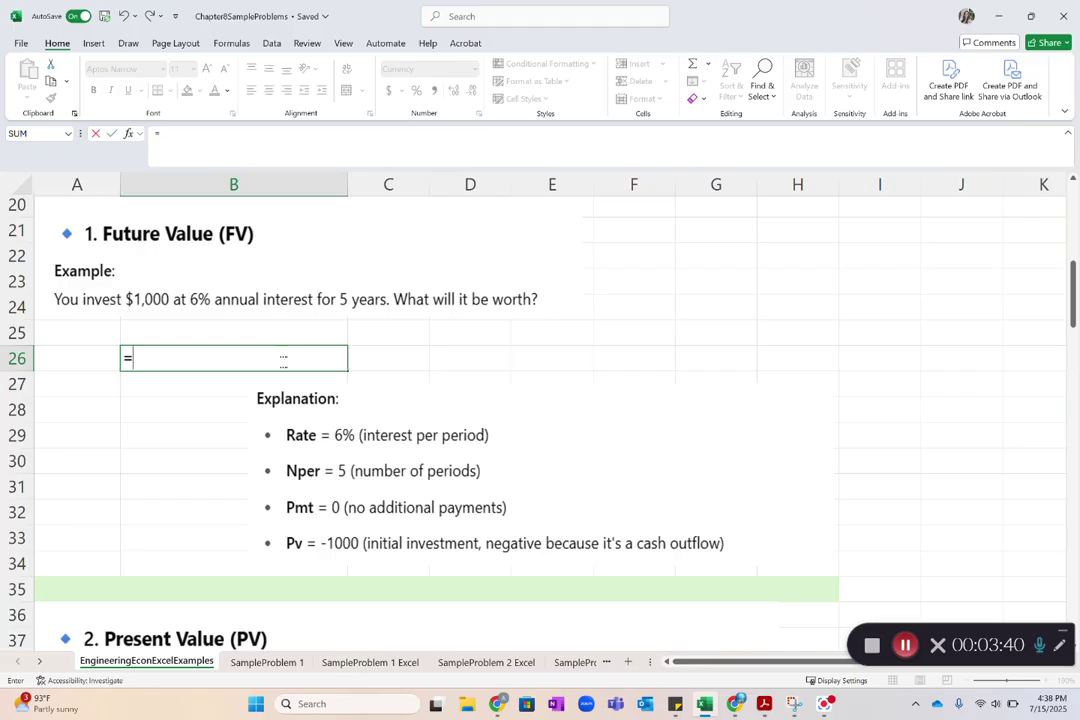
type("-fv(")
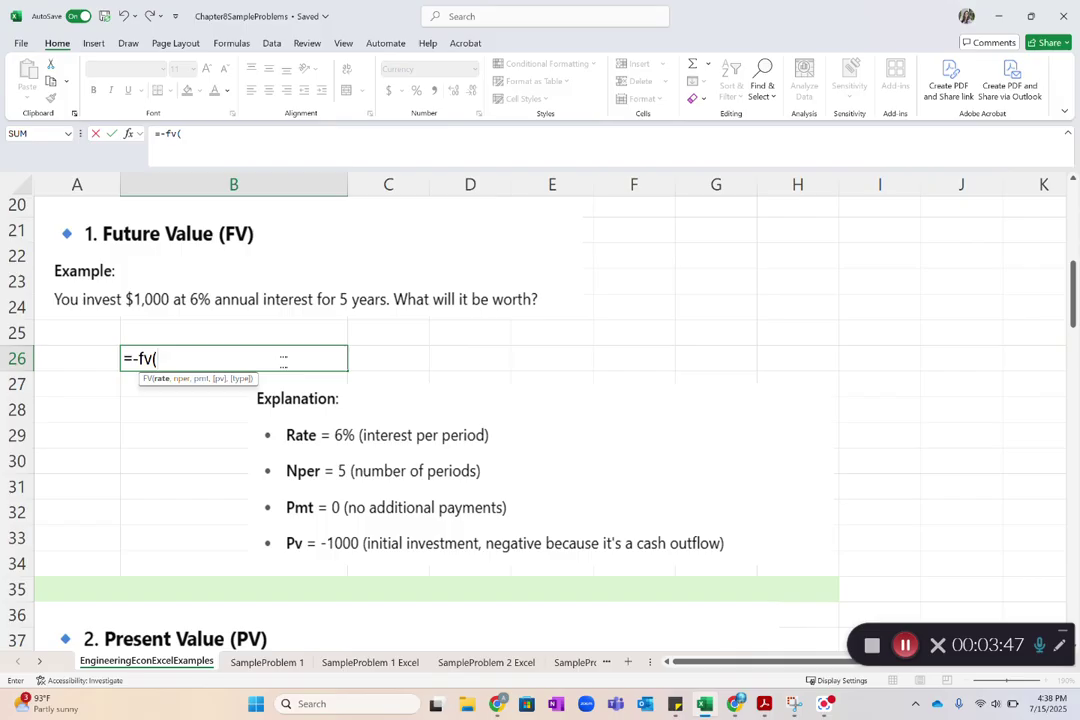
type("6%")
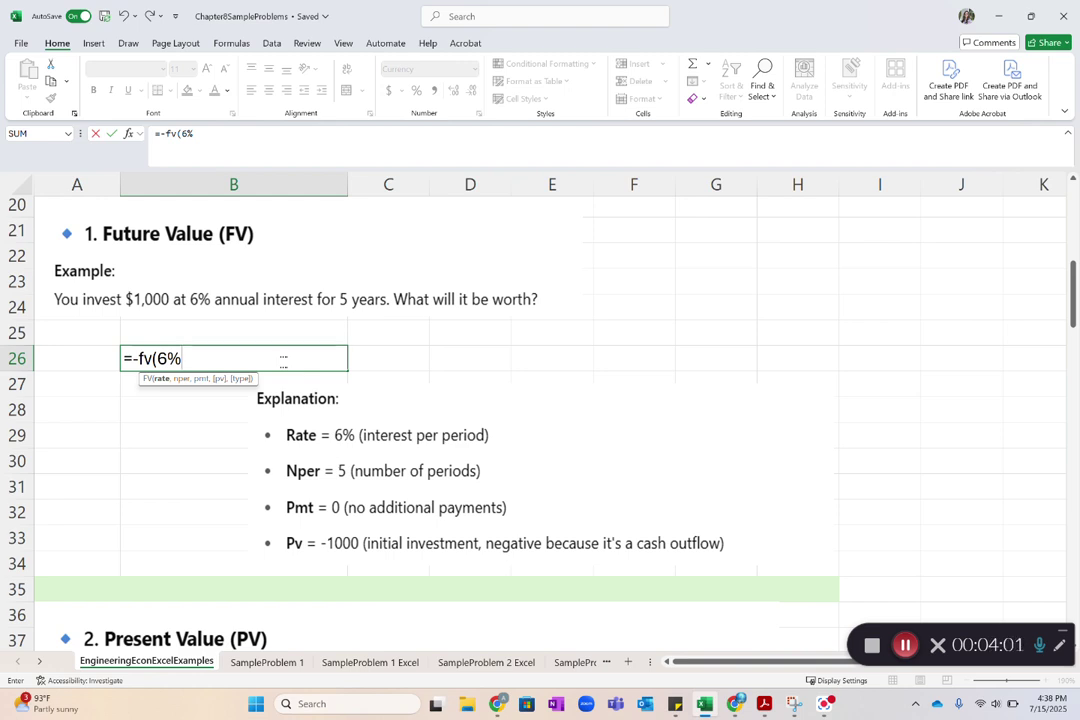
type(", 5,")
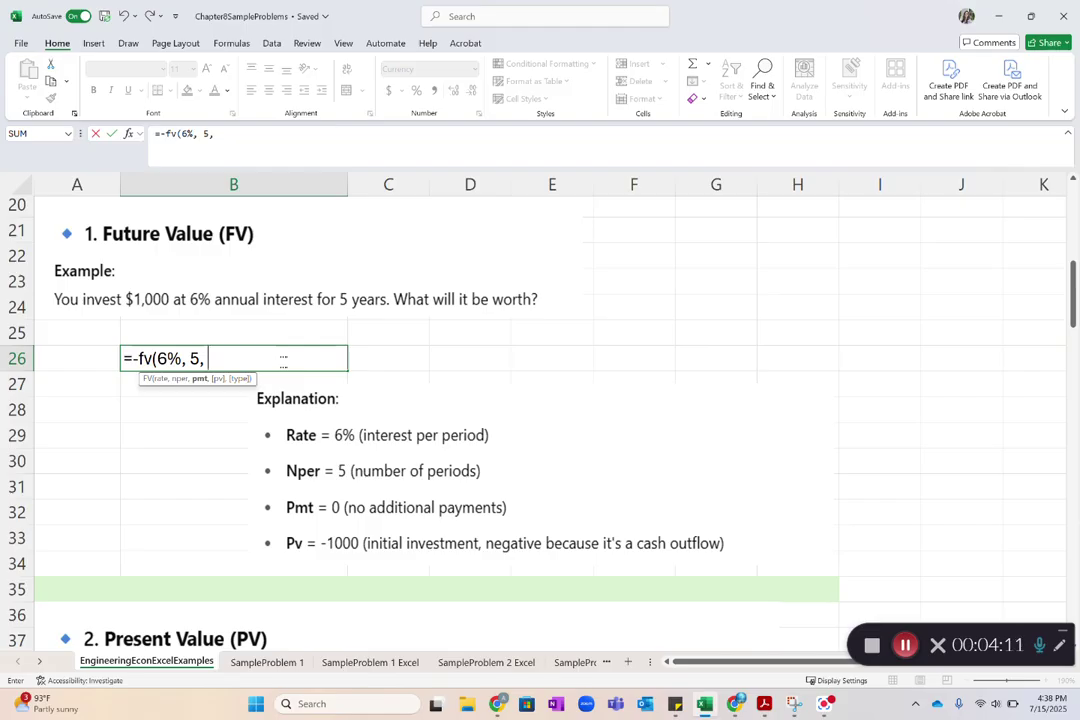
type(",")
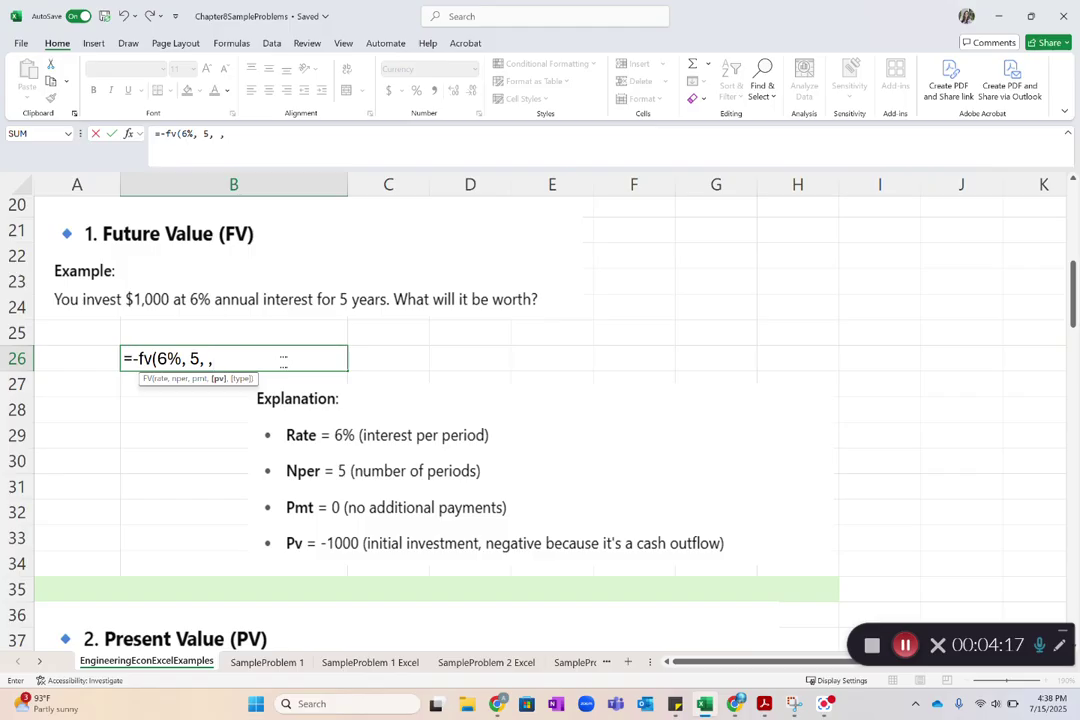
type("1000)")
key("Return")
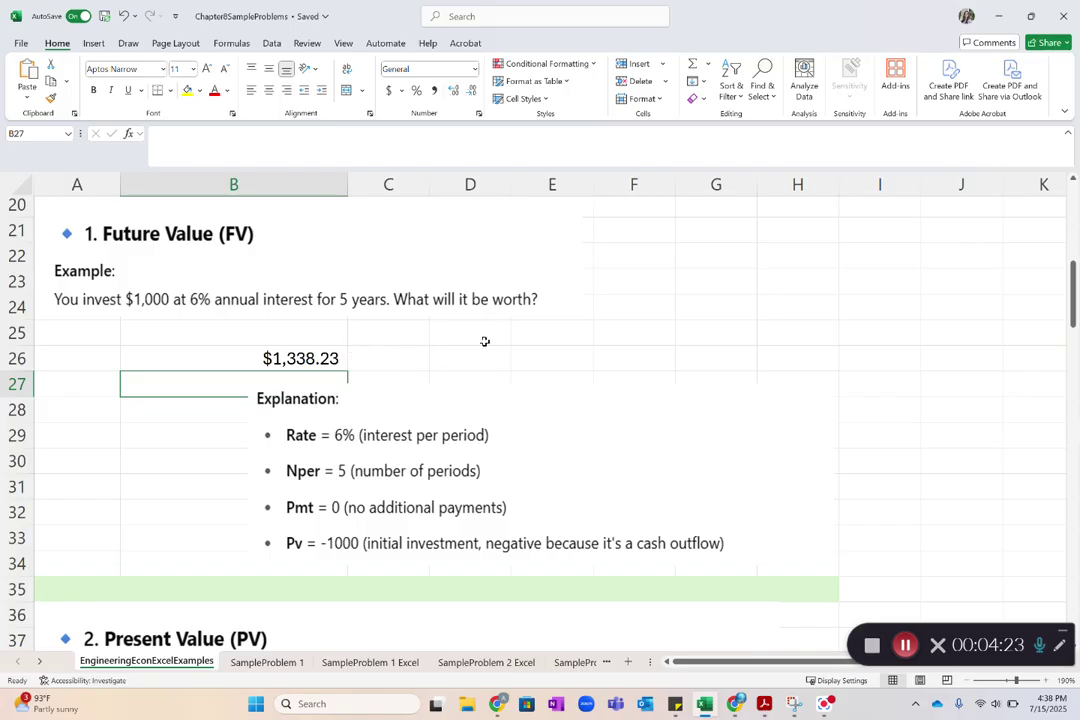
- Enter the alternative formula =FV(6%, 5, 0, -1000) in cell D26 and compare it with the formula in B26
left_click(420, 359)
left_click(443, 358)
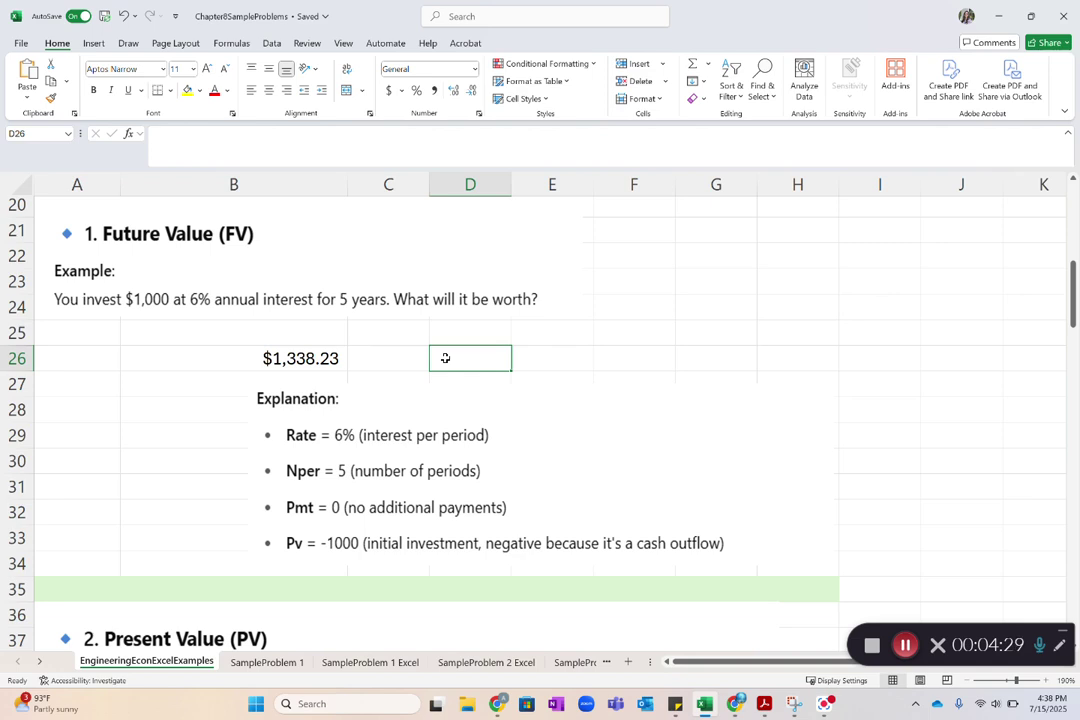
left_click(330, 358)
left_click(444, 354)
type("=fv(")
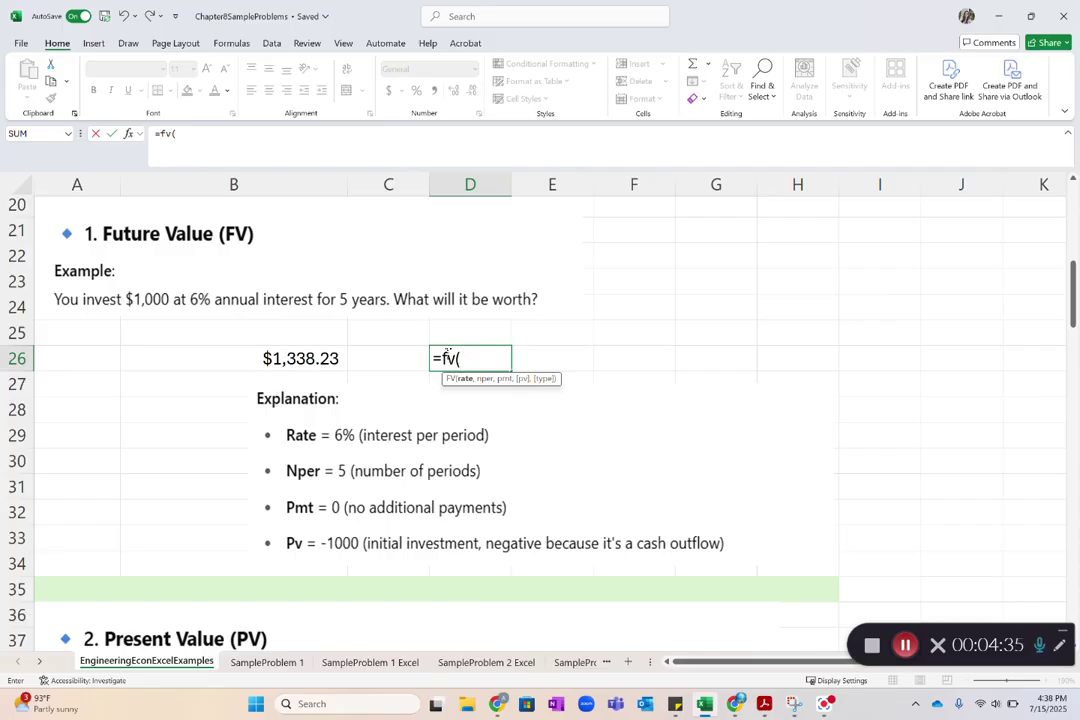
type("6%, 5, 0,")
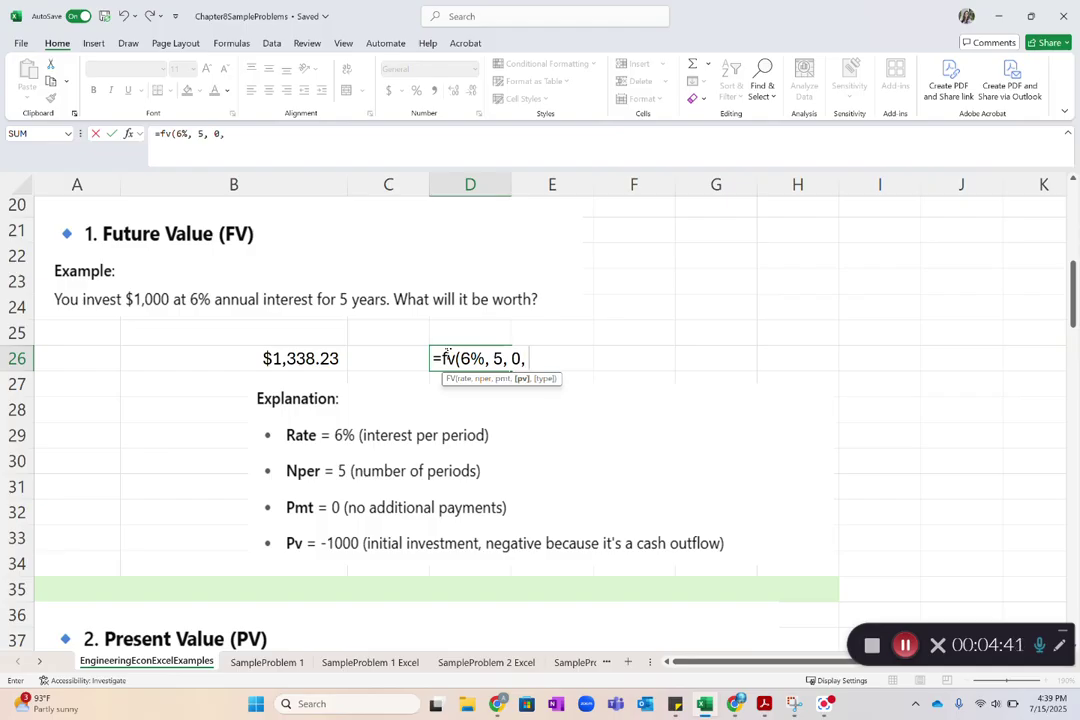
type(" -1000)")
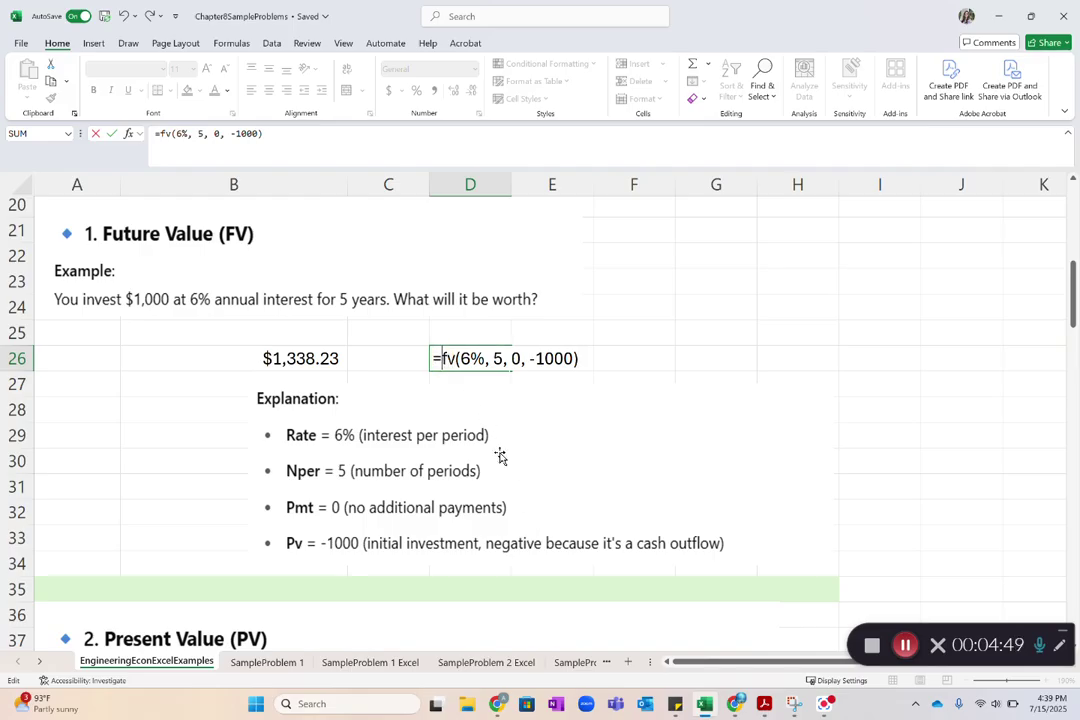
left_click(445, 360)
key("Return")
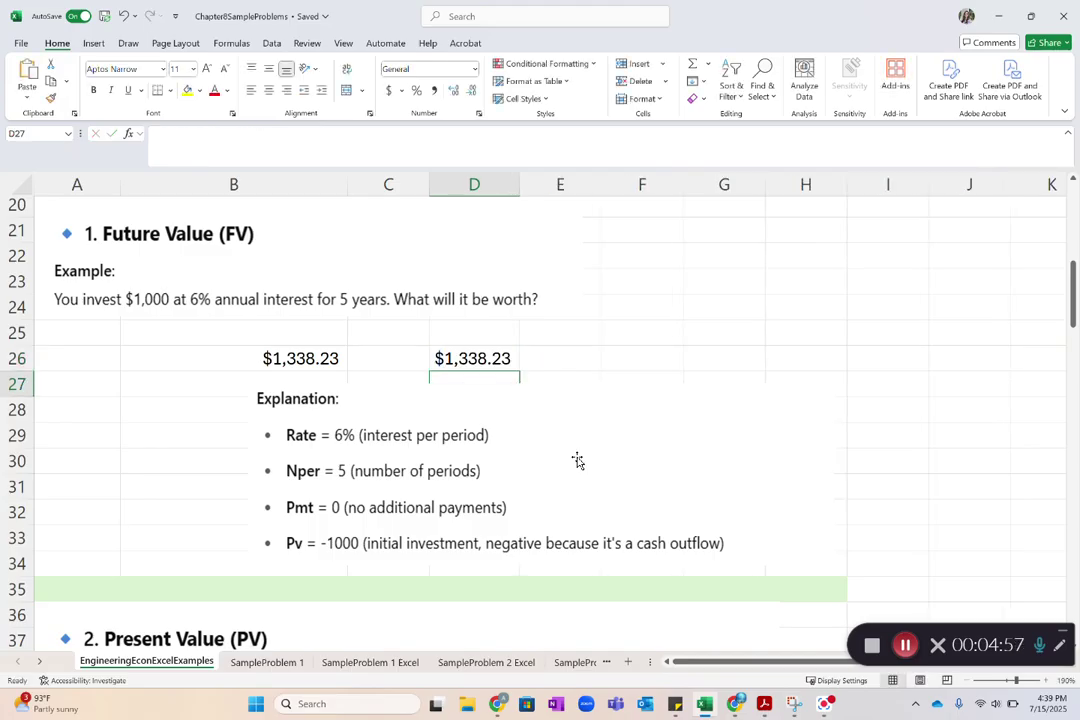
left_click(288, 365)
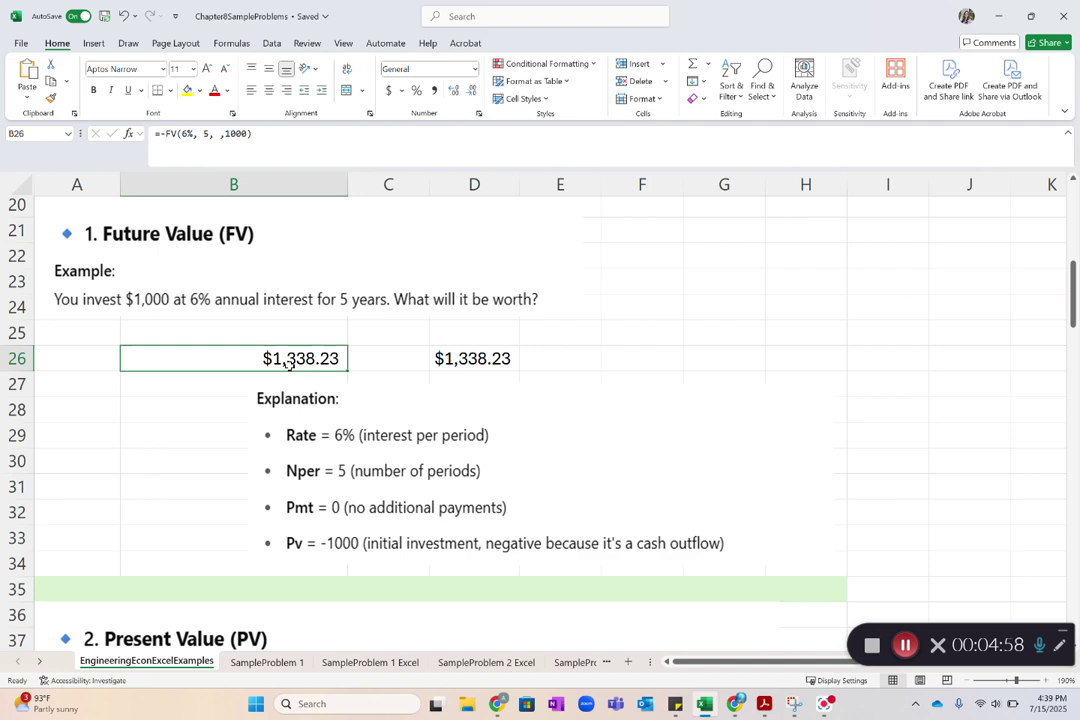
left_click(465, 359)
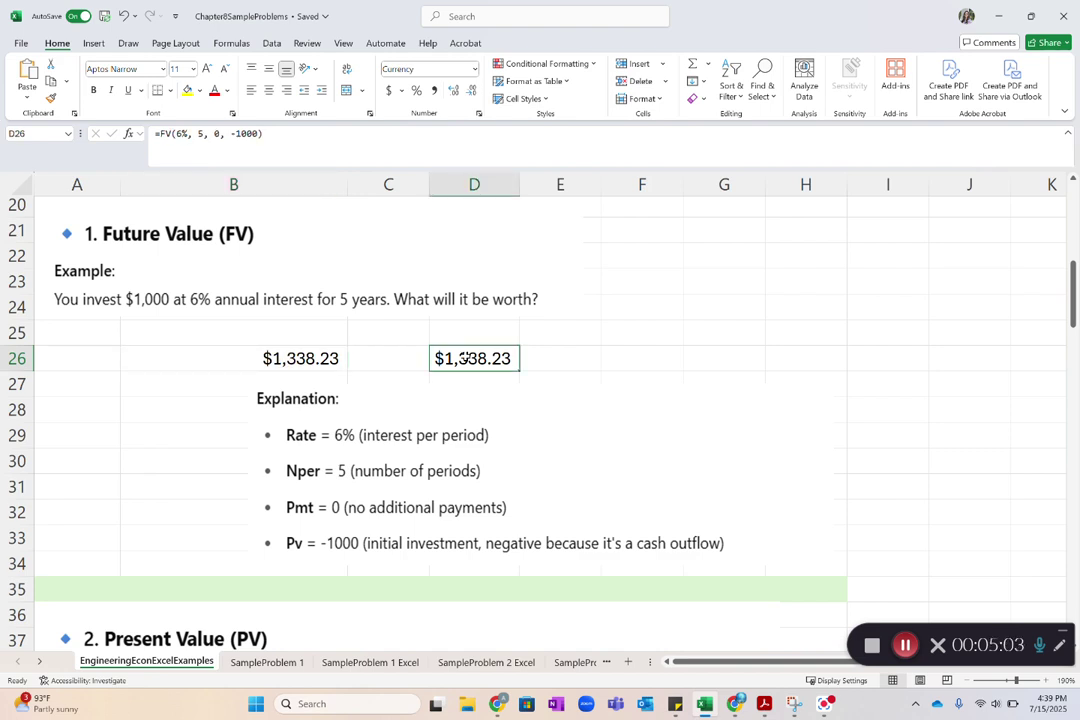
- Enter =-PV(7%, 4, 0,1500) in cell B41 to calculate the Present Value example's required investment
scroll(465, 358, "down", 5)
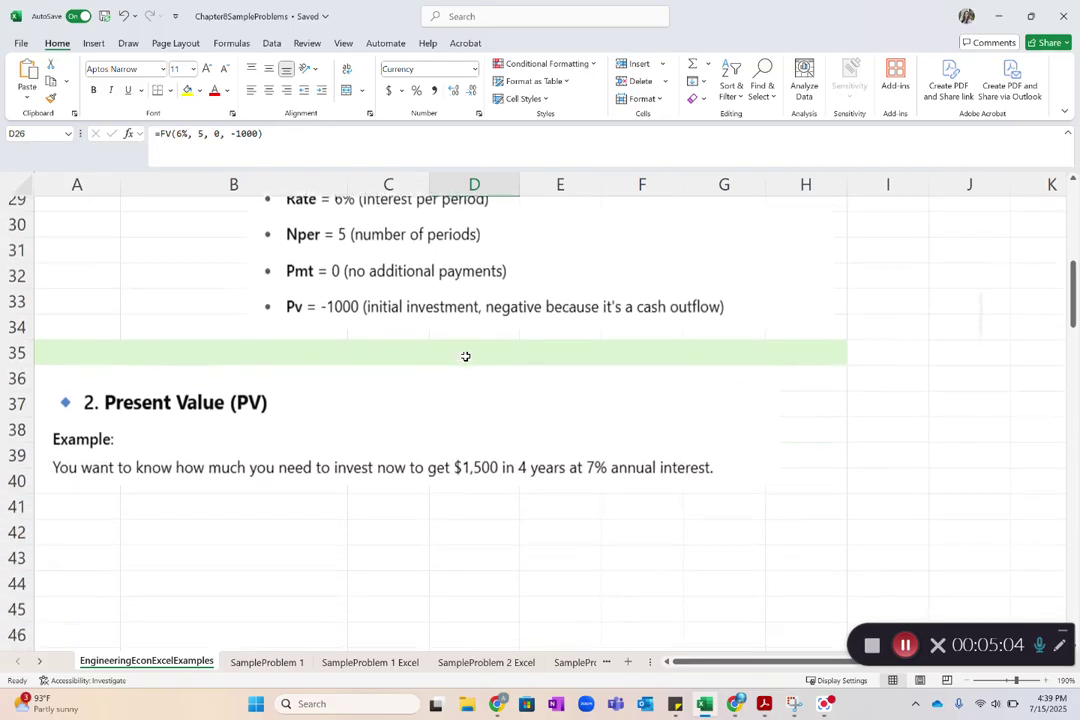
scroll(465, 358, "down", 1)
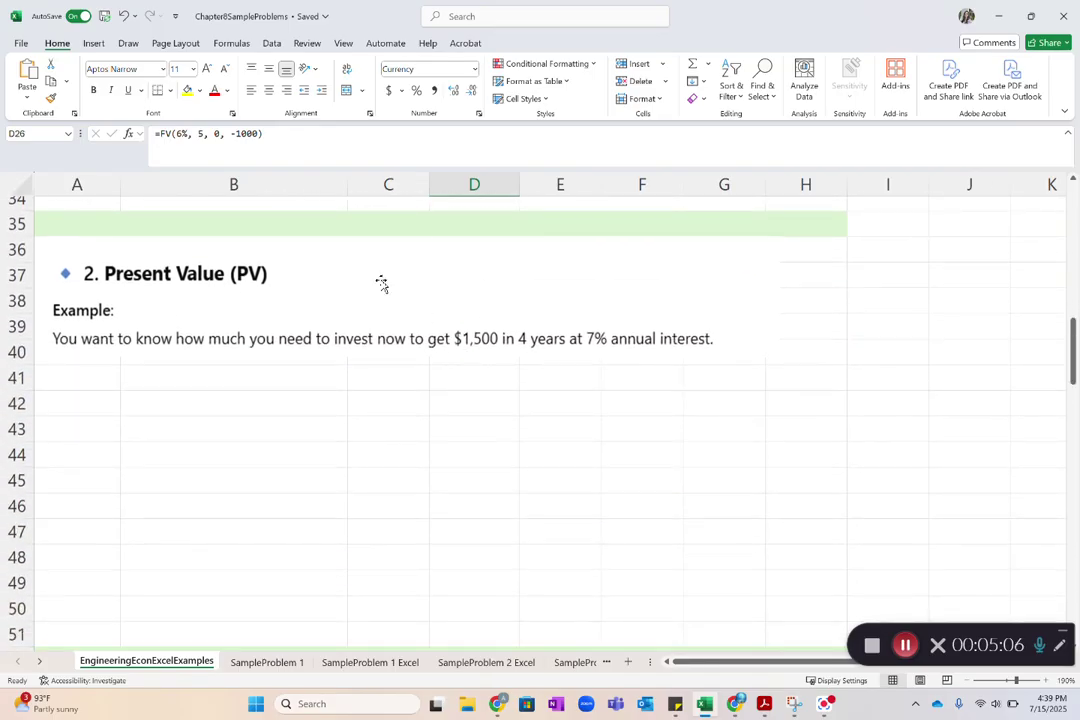
left_click(219, 377)
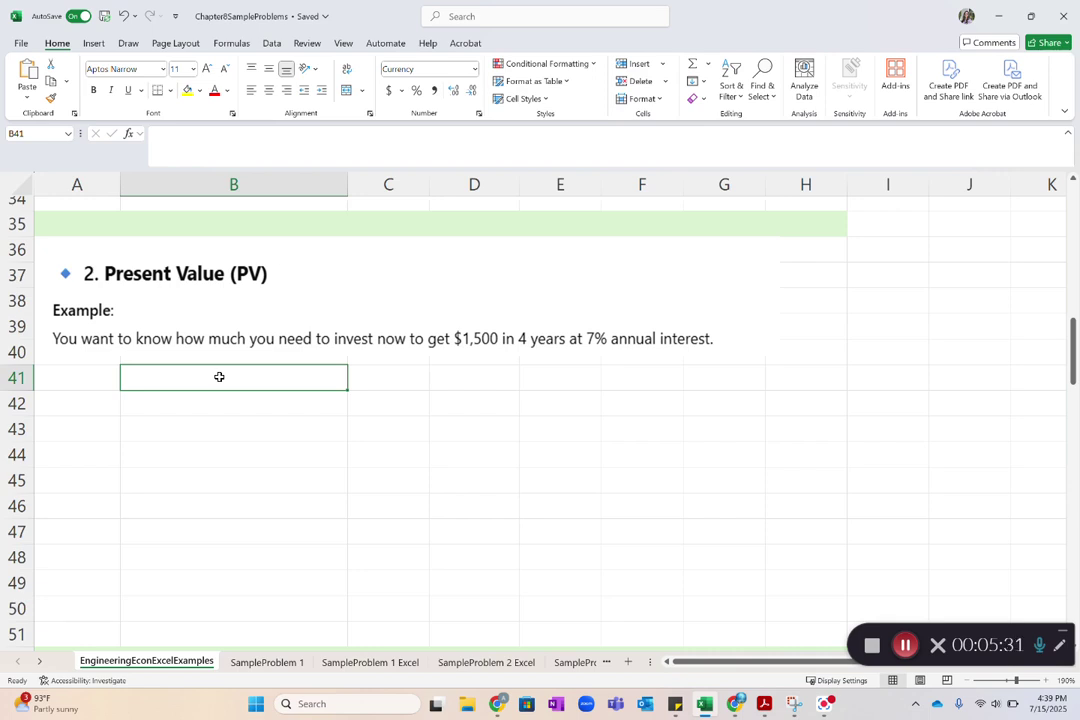
type("=pv(")
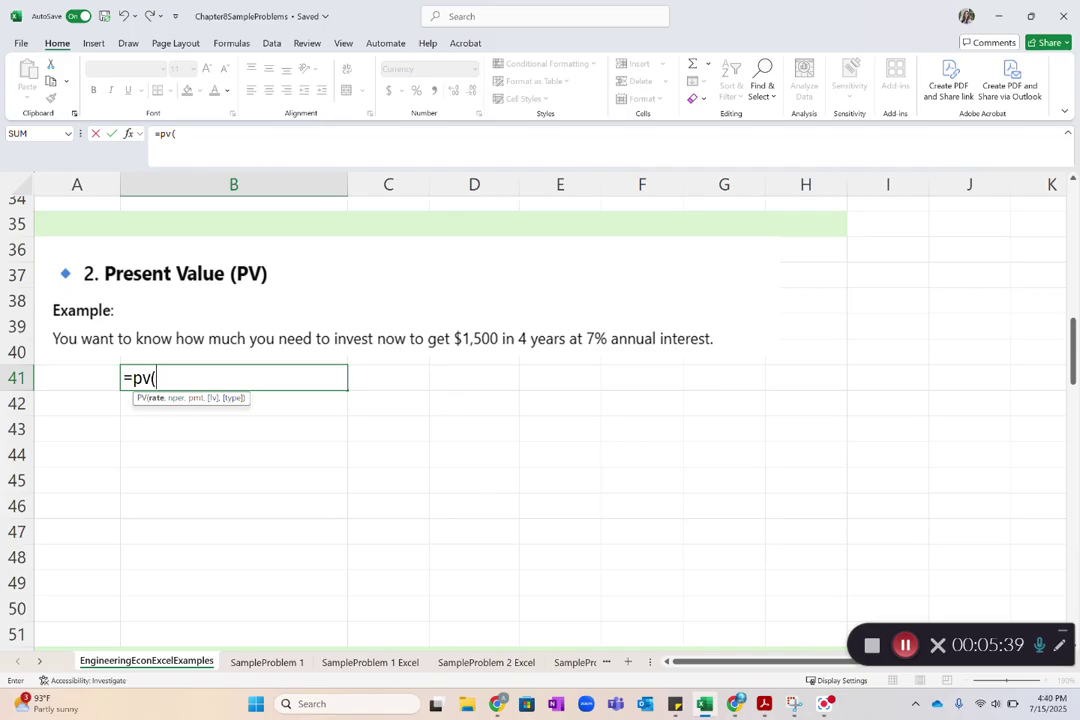
type("7%, 4,")
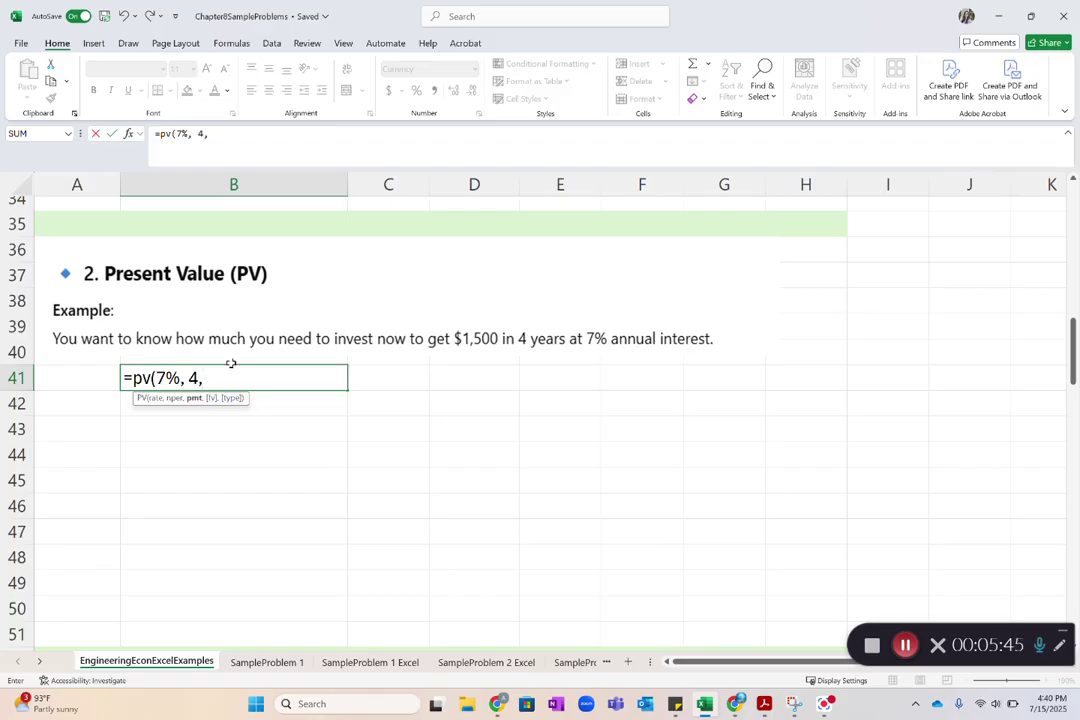
left_click(906, 647)
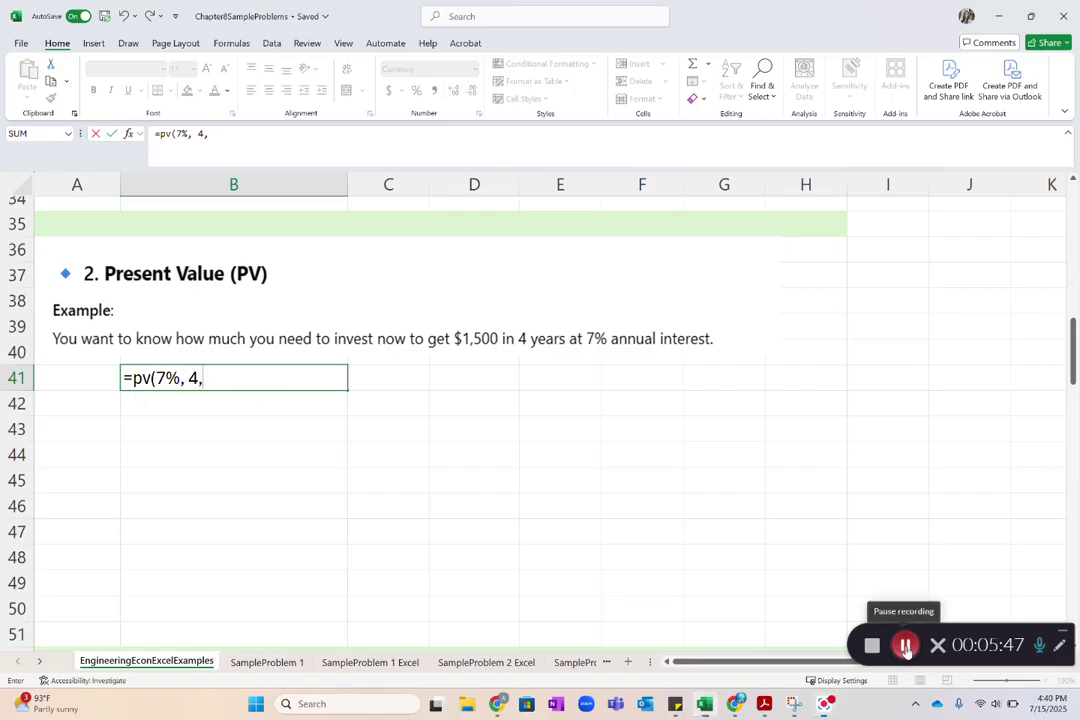
left_click(270, 380)
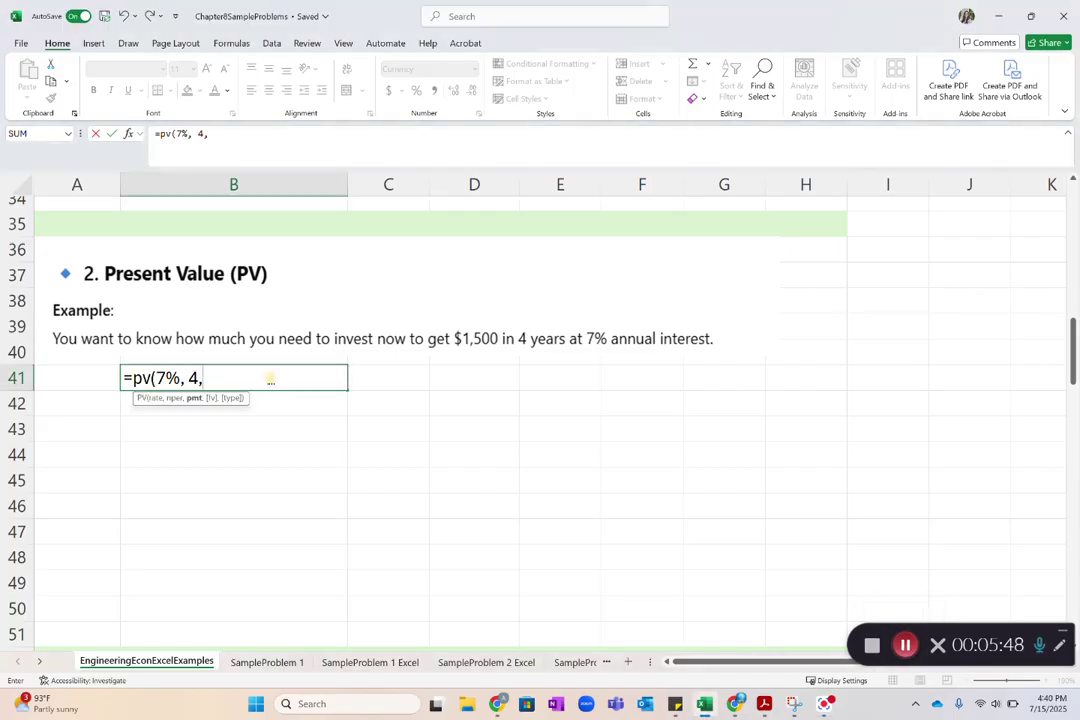
type("0,")
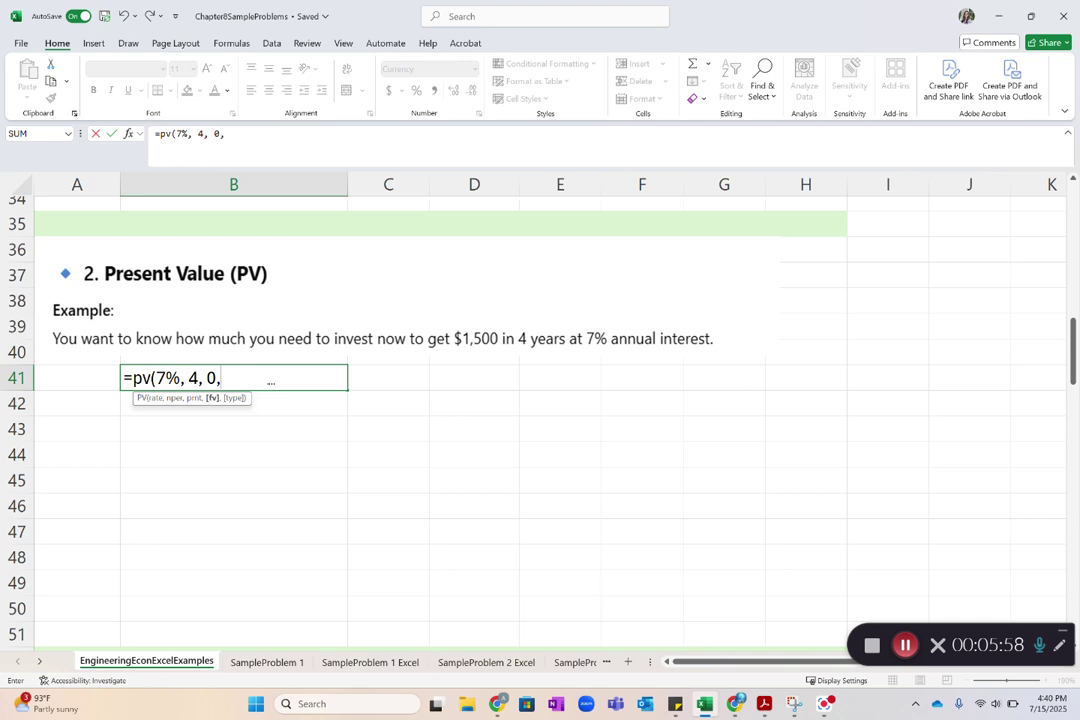
type("150")
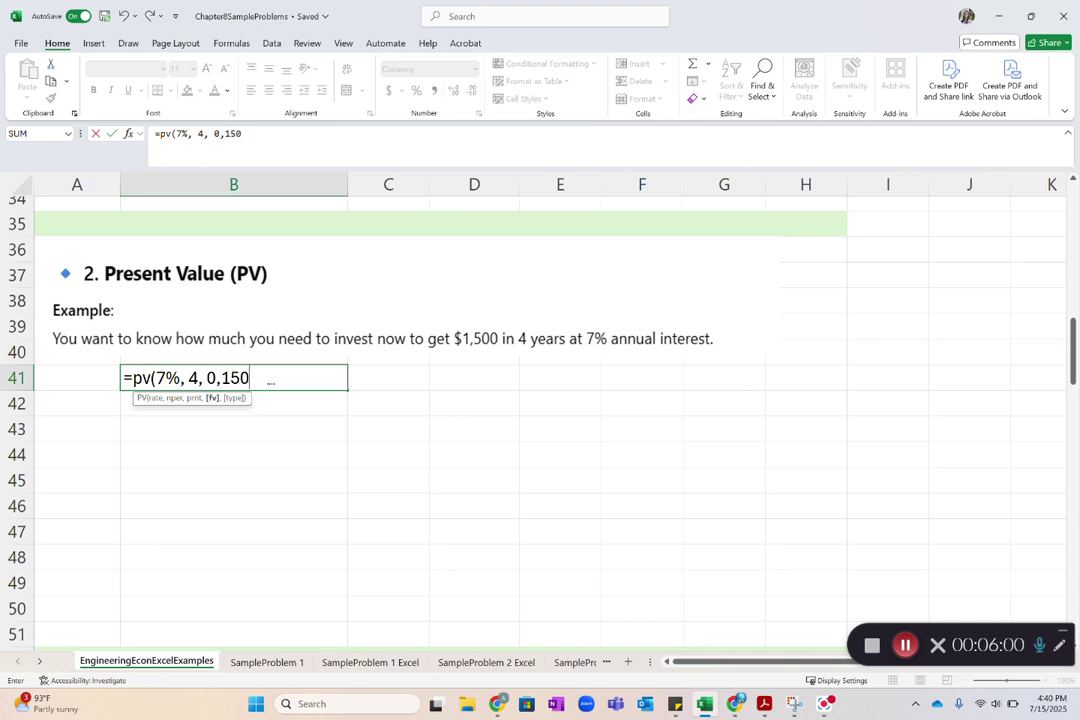
type("0)")
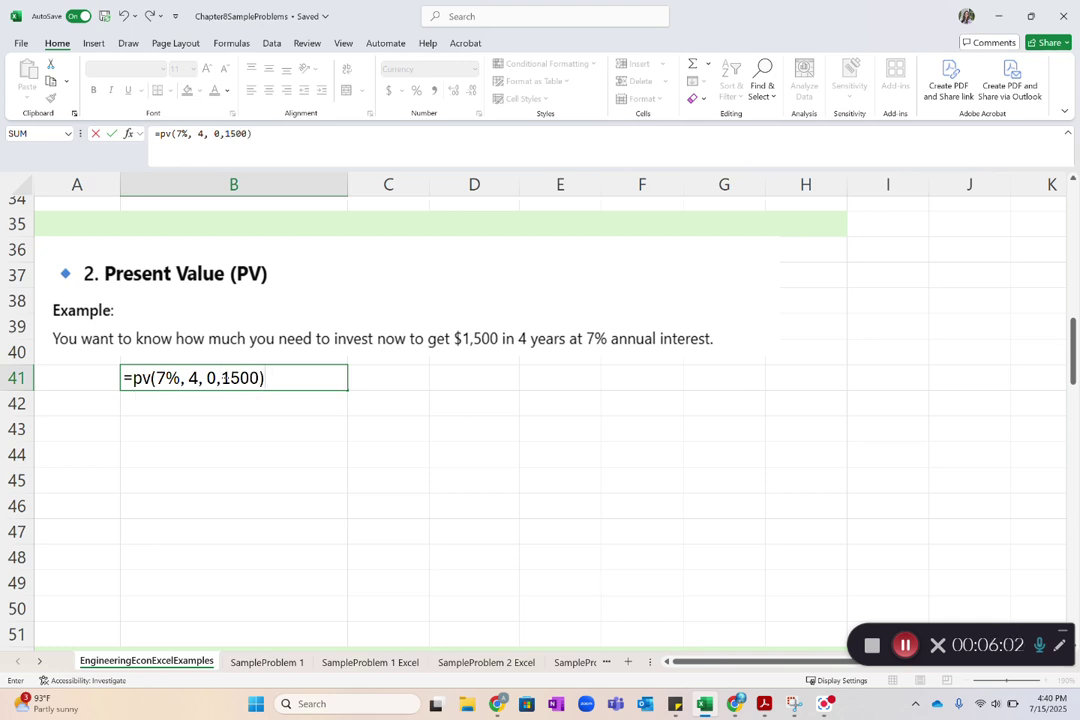
left_click(222, 378)
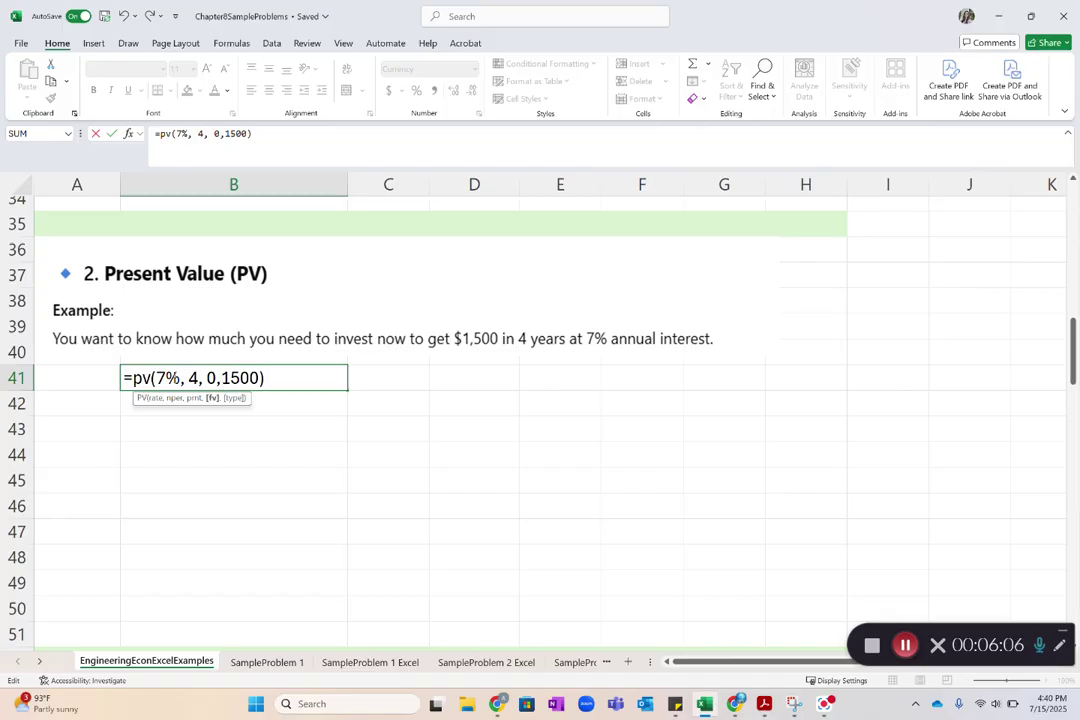
left_click(133, 379)
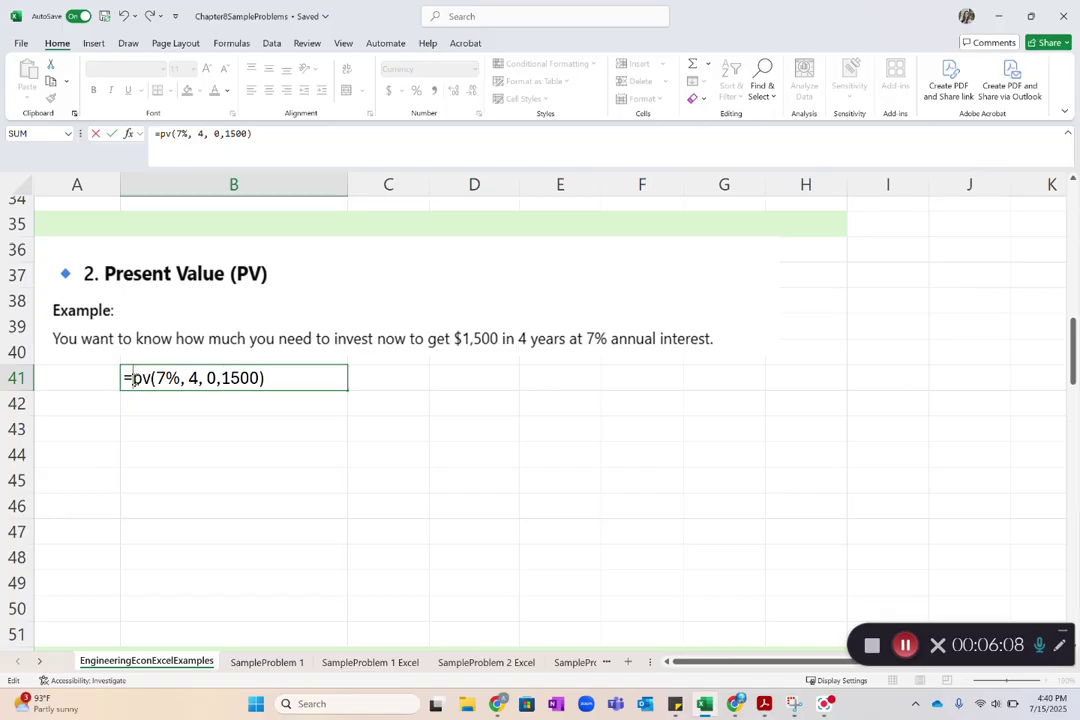
type("-")
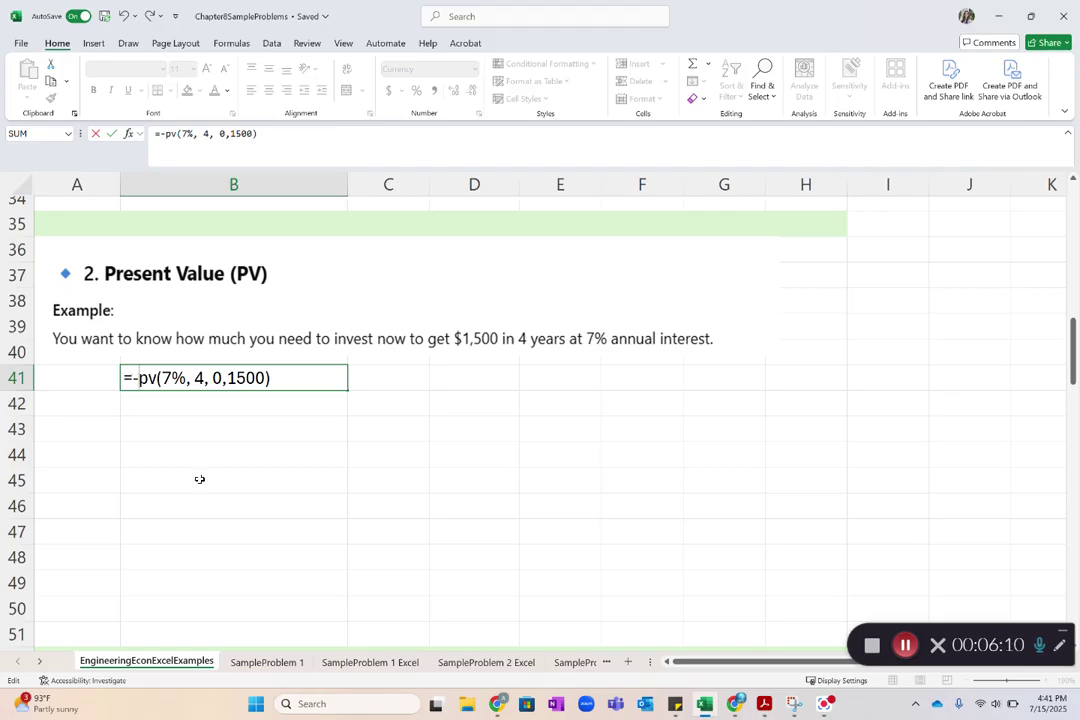
key("Return")
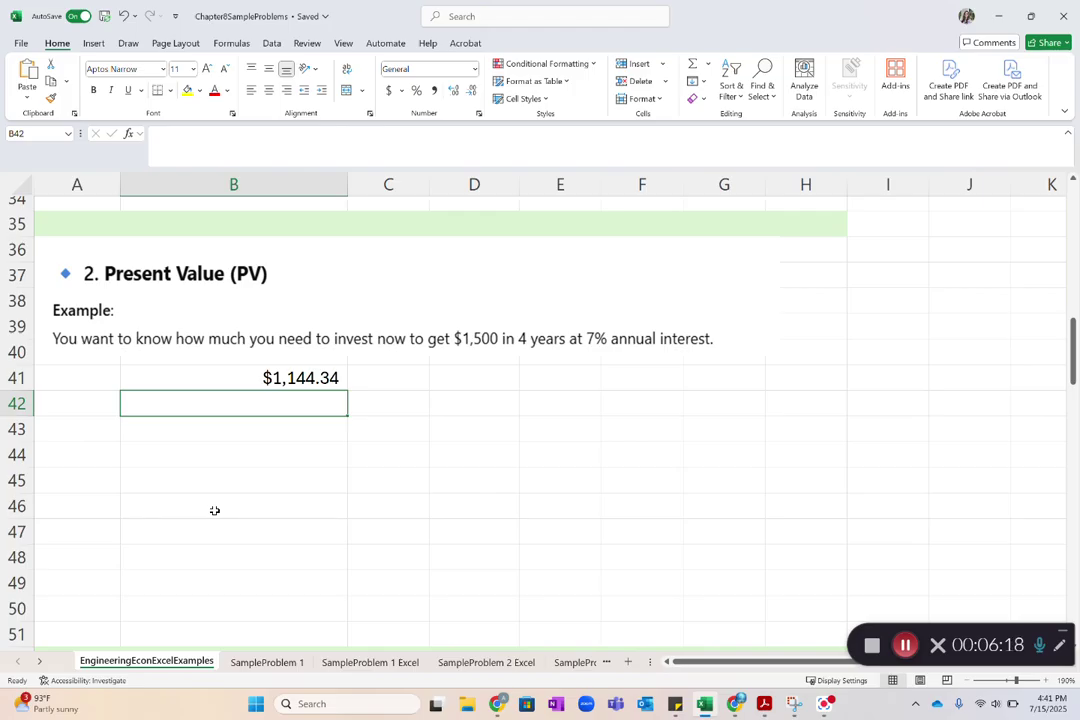
- Enter =pmt(5%,4,10000) in cell B58 to calculate the loan example's annual payment
scroll(214, 510, "down", 2)
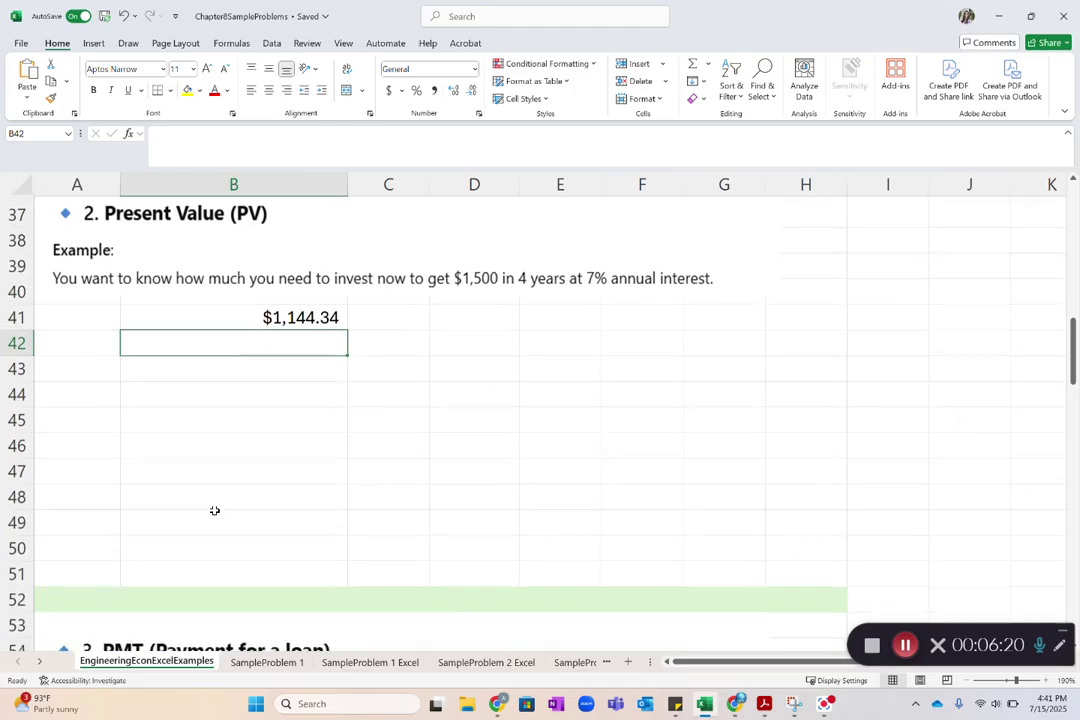
scroll(214, 510, "down", 5)
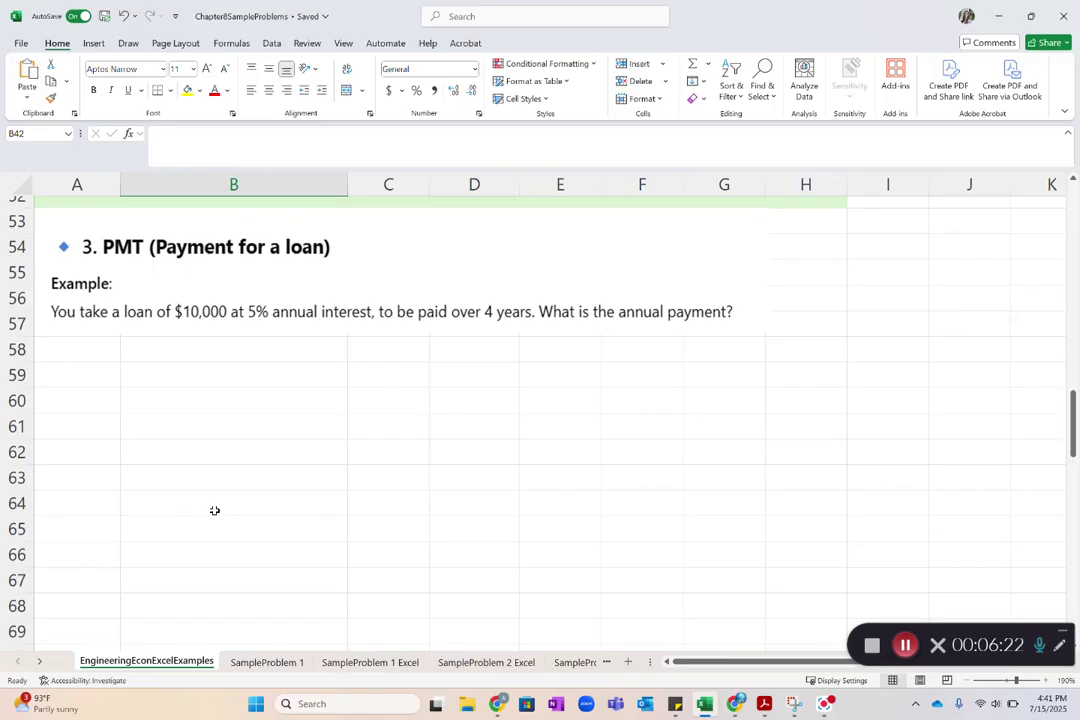
left_click(174, 353)
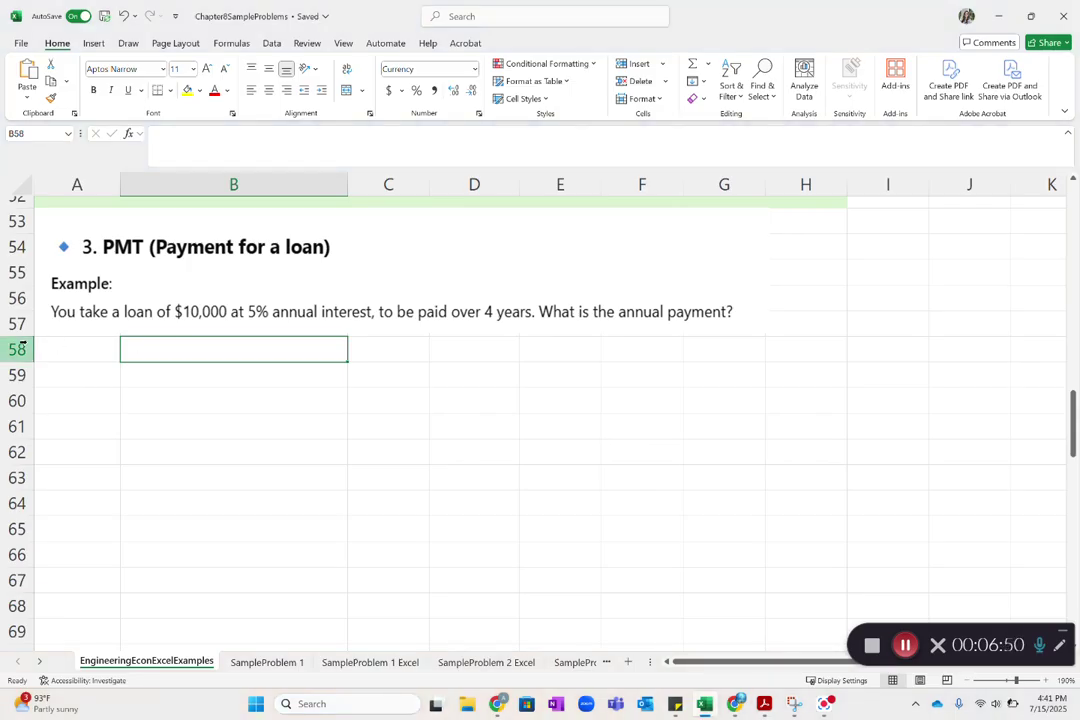
type("=pmt(")
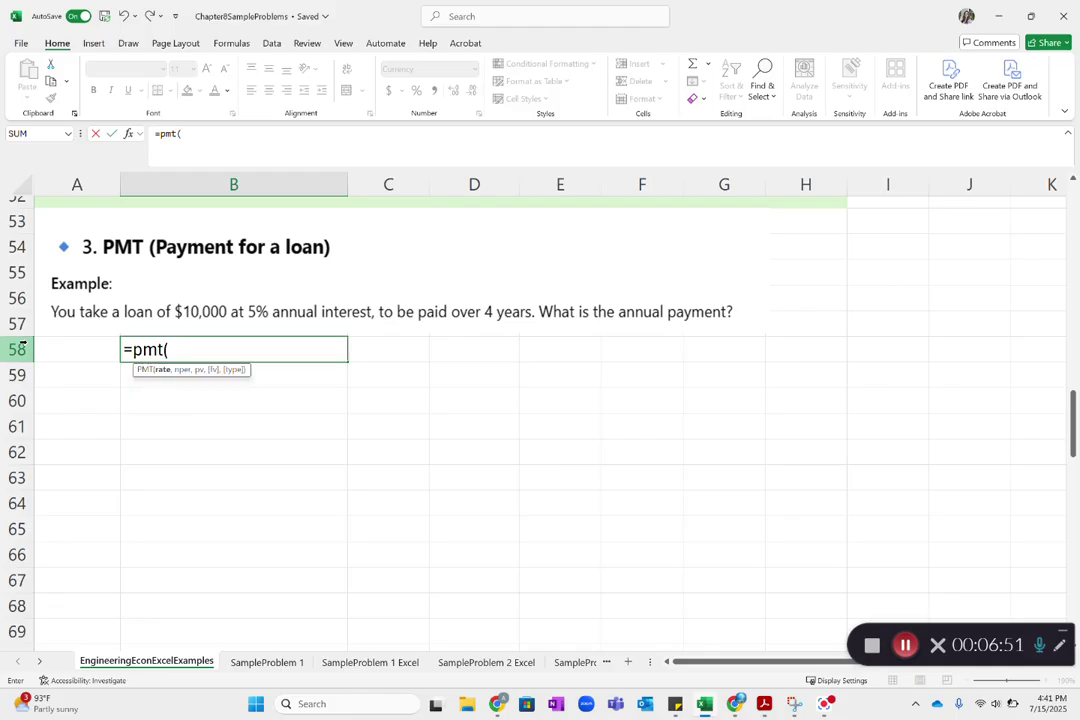
type("5%")
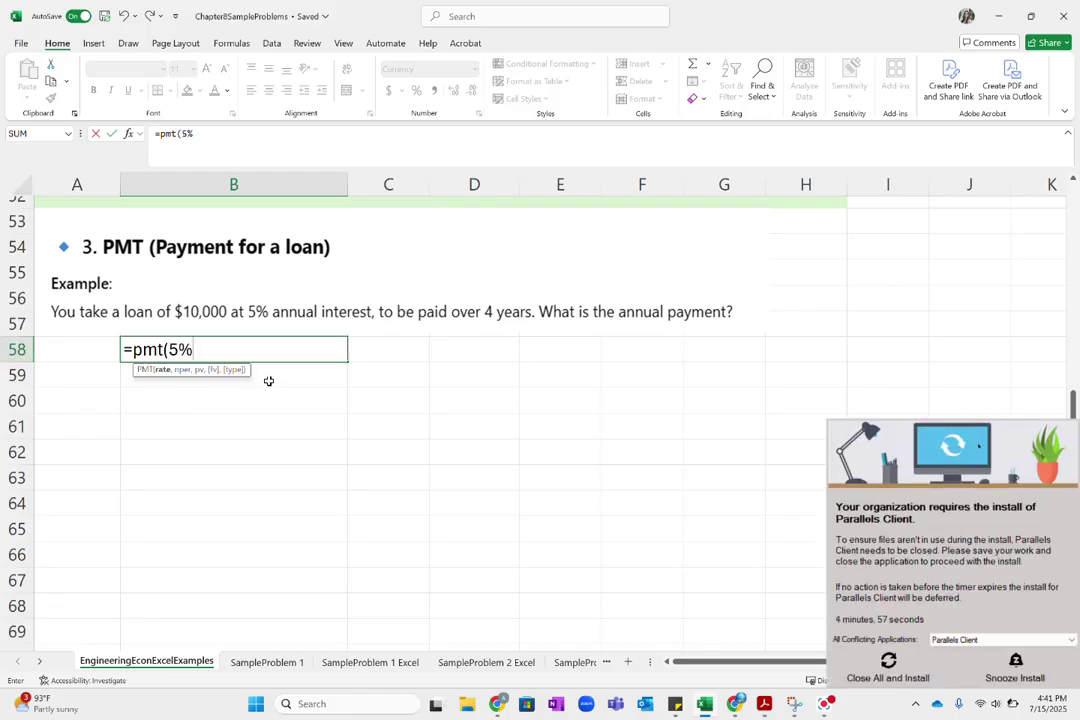
type(",4,")
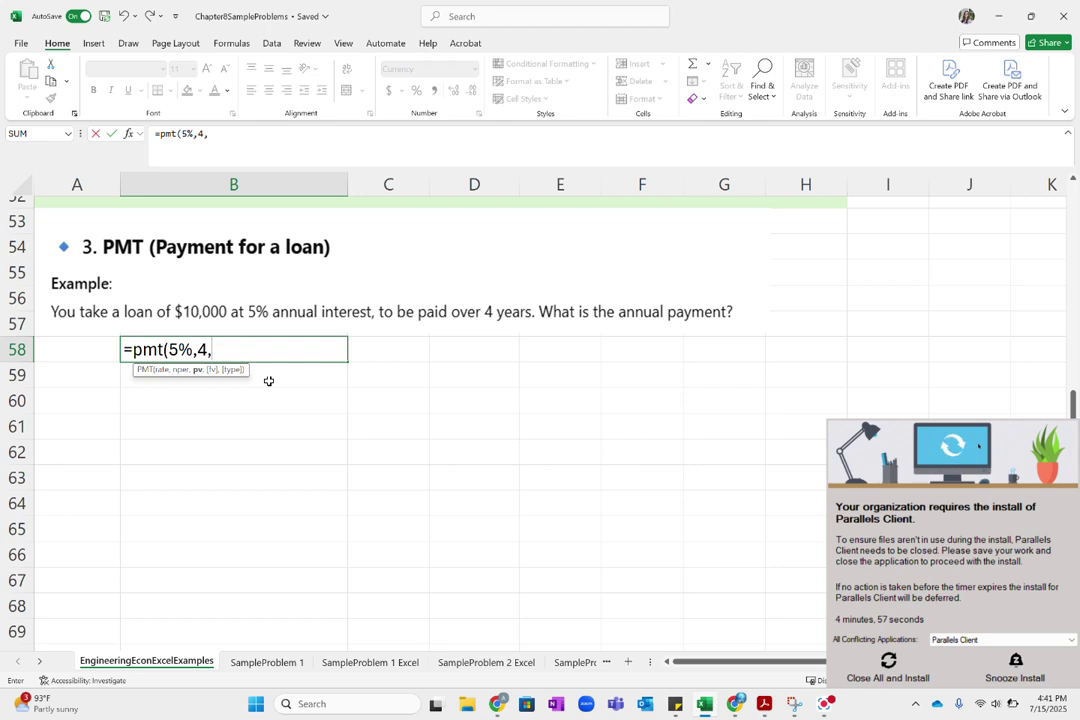
type("10000")
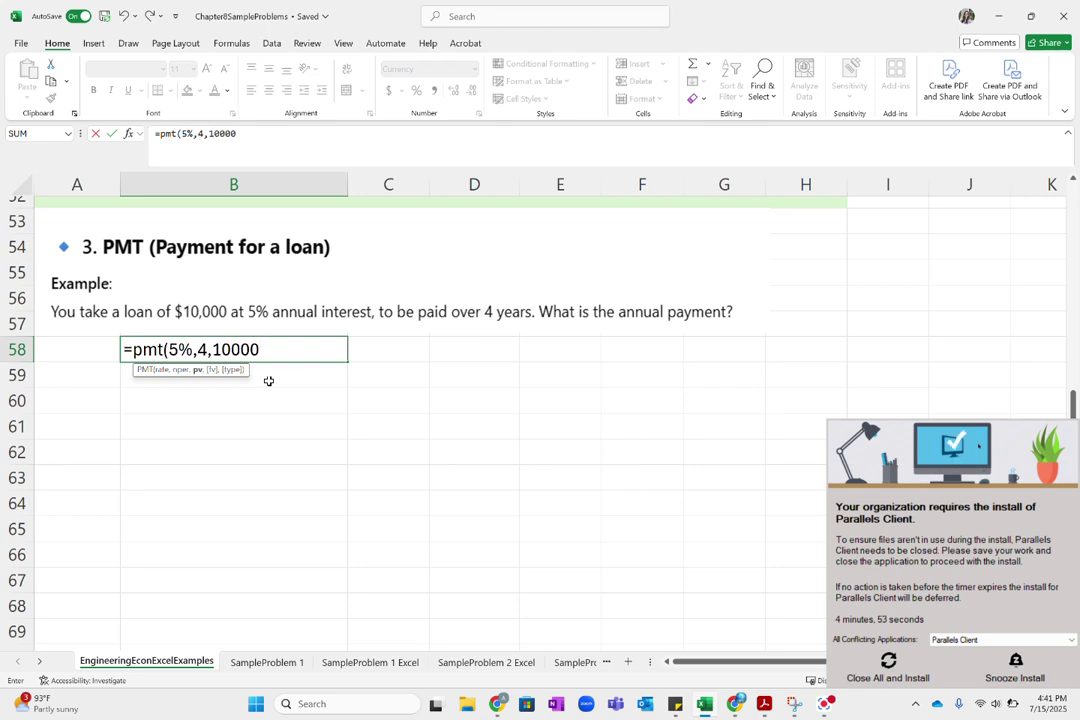
type(")")
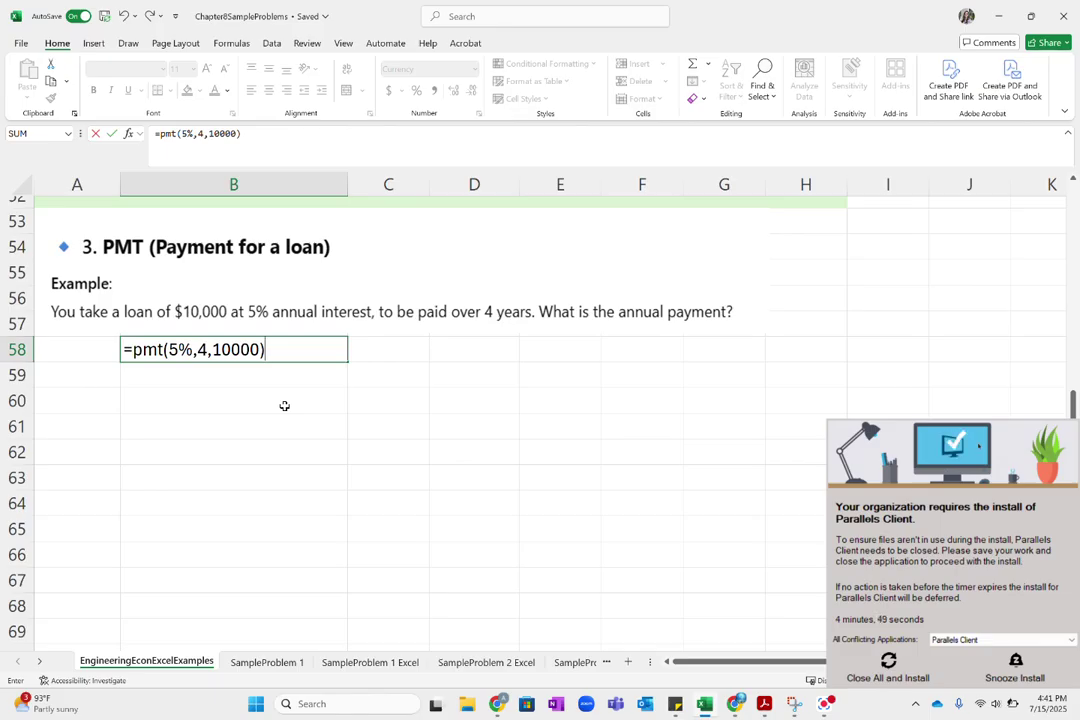
key("ctrl+Return")
key("Return")
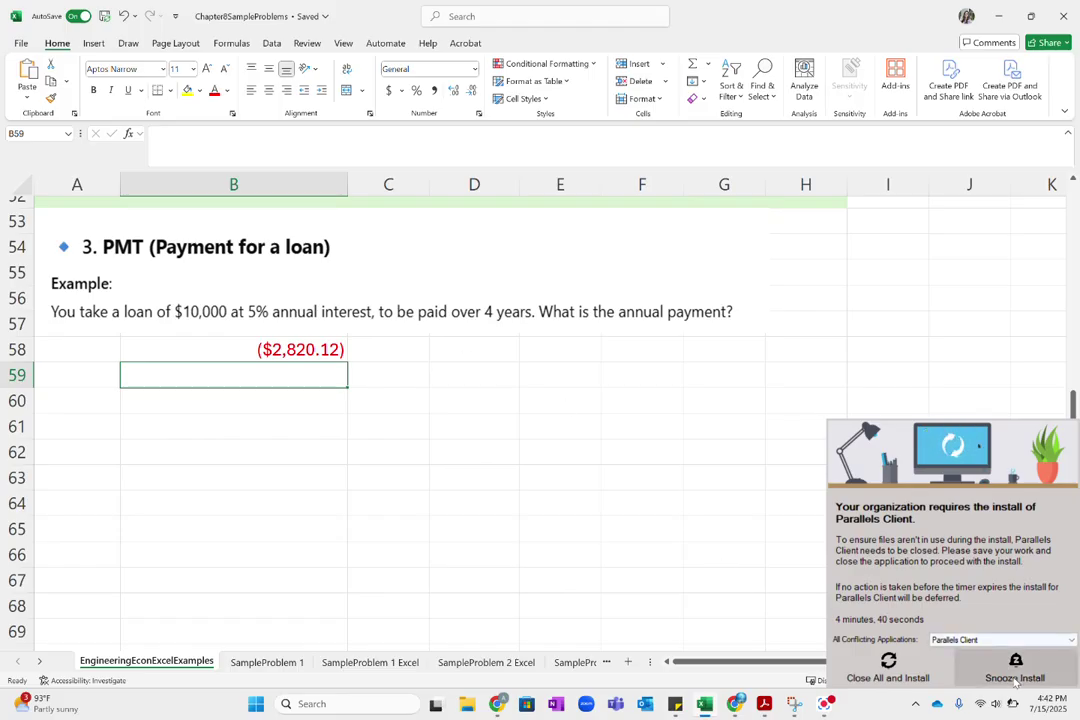
- Snooze the Parallels Client install prompt and negate the payment formula in B58 to read =-PMT(5%,4,10000)
left_click(1013, 677)
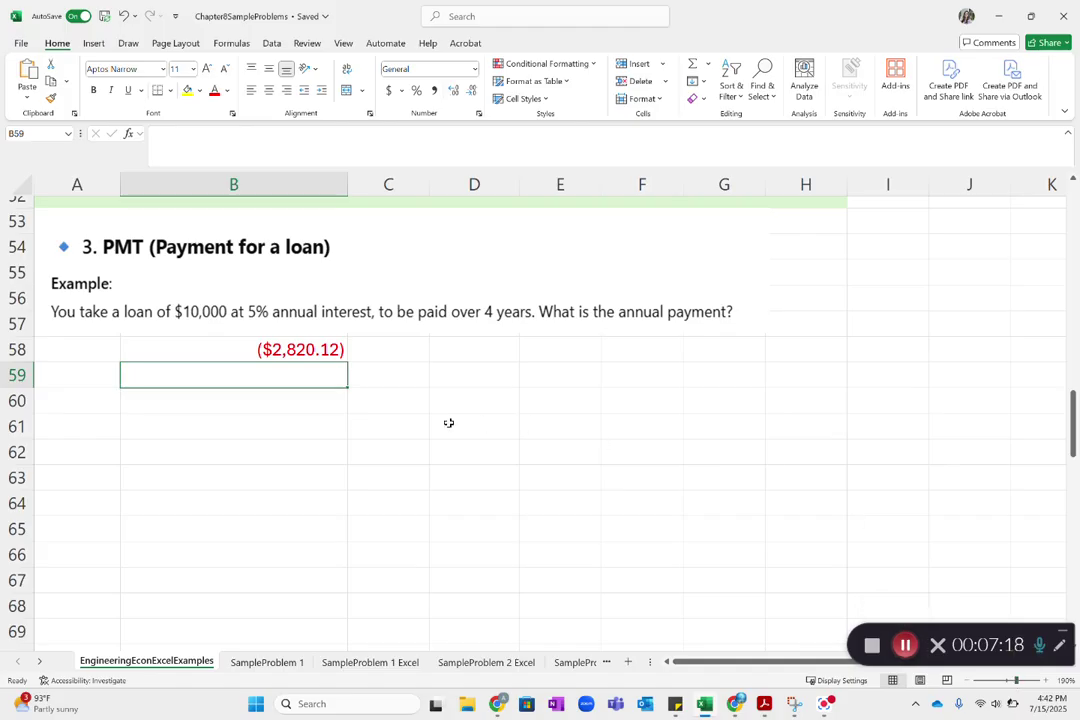
left_click(333, 351)
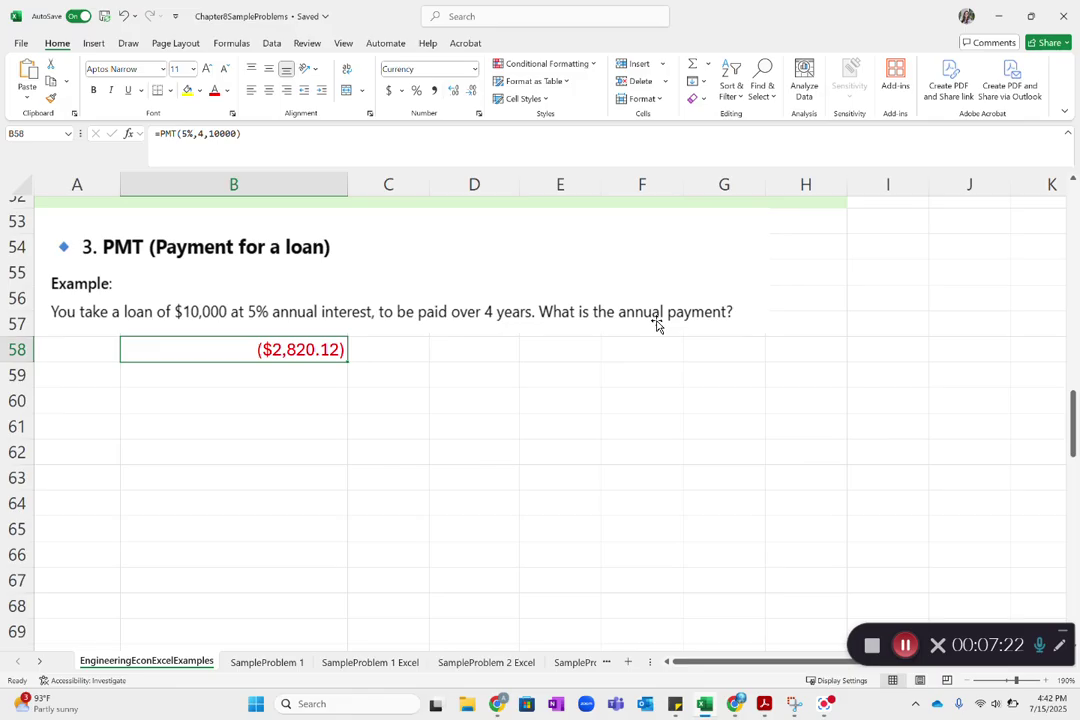
double_click(326, 351)
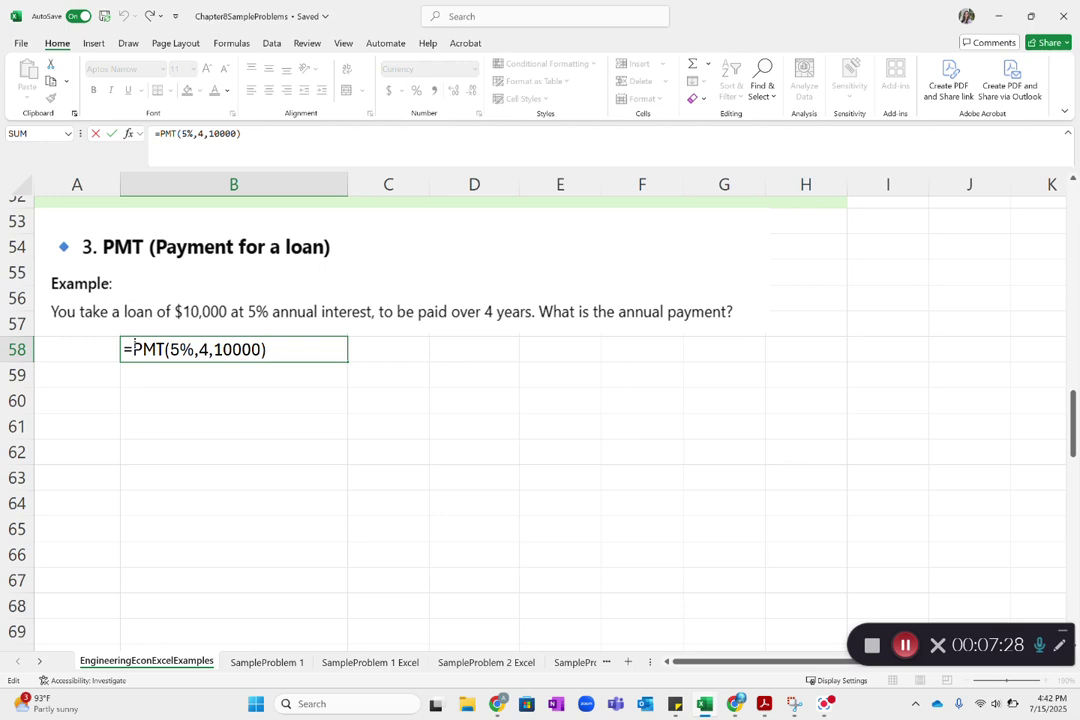
type("-")
key("Return")
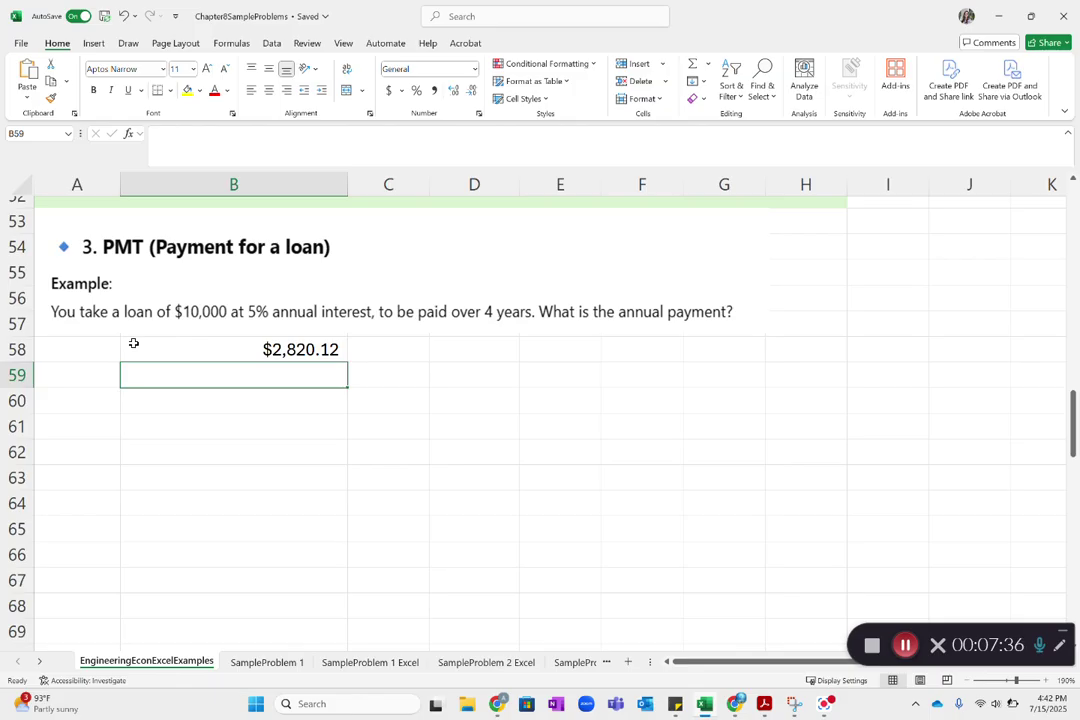
- Write =npv(8%, 1500,1500,1500,1500,1500) in cell B78 to discount the Net Present Value example's five yearly cash flows
scroll(133, 343, "down", 1)
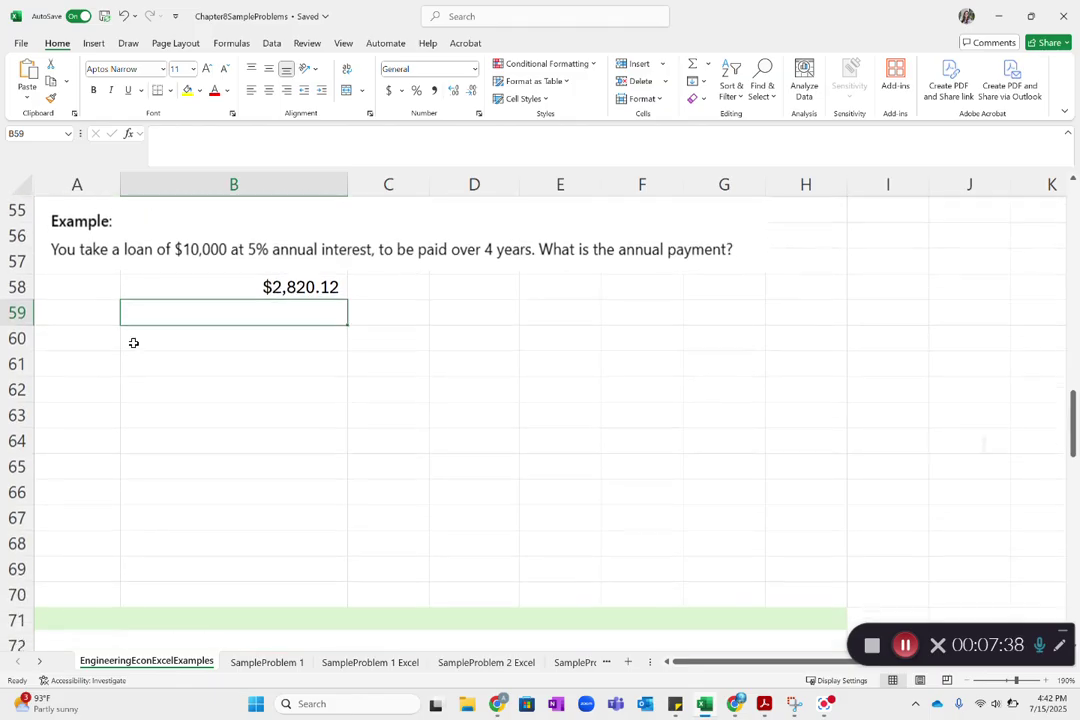
scroll(133, 343, "down", 6)
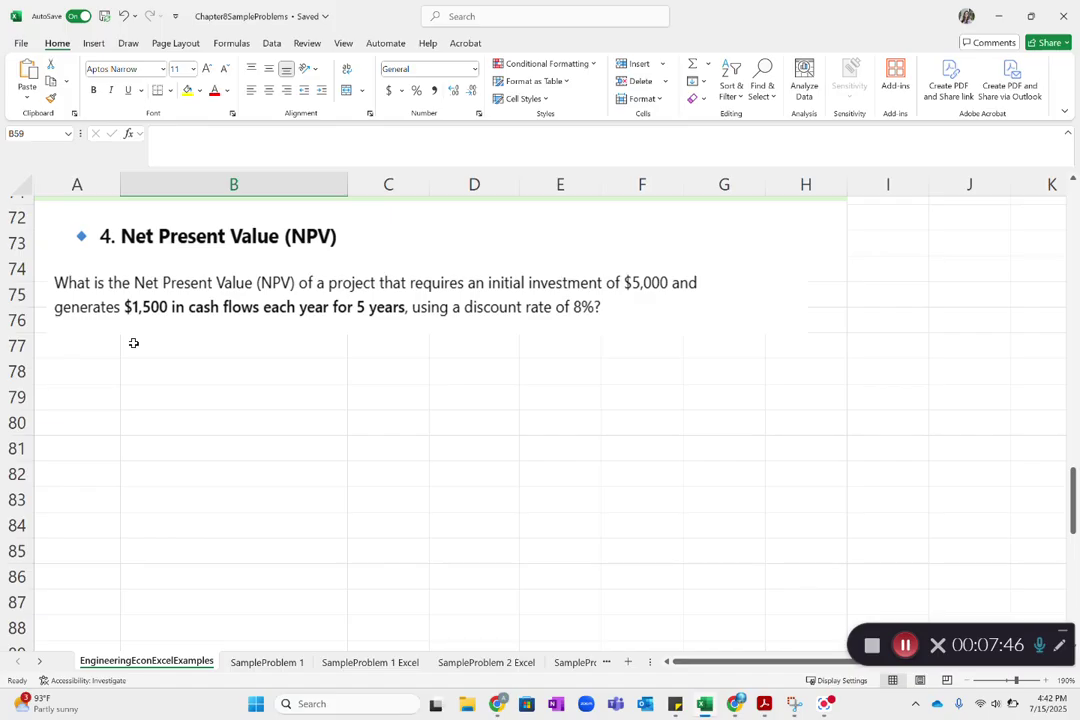
left_click(204, 378)
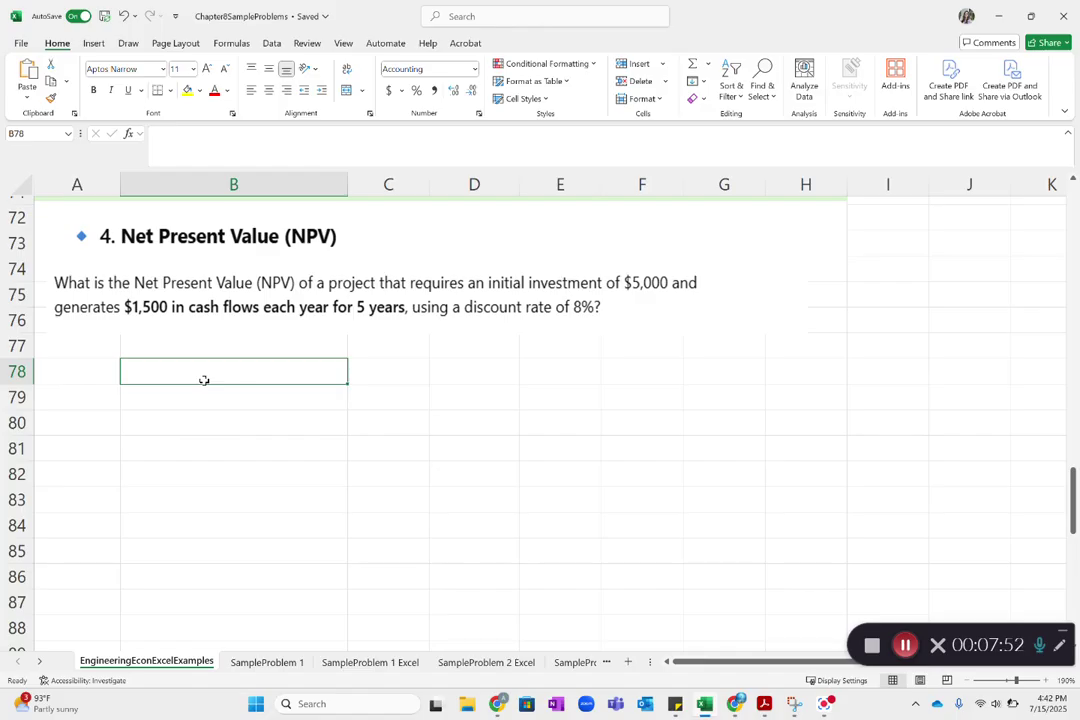
type("=npv")
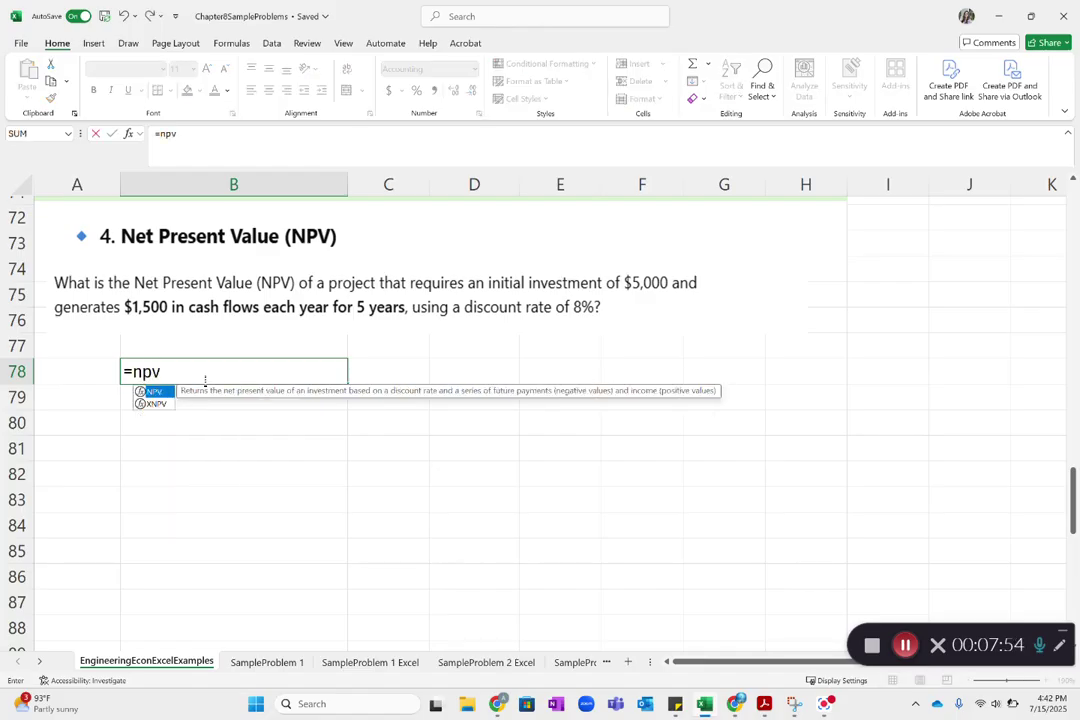
type("(")
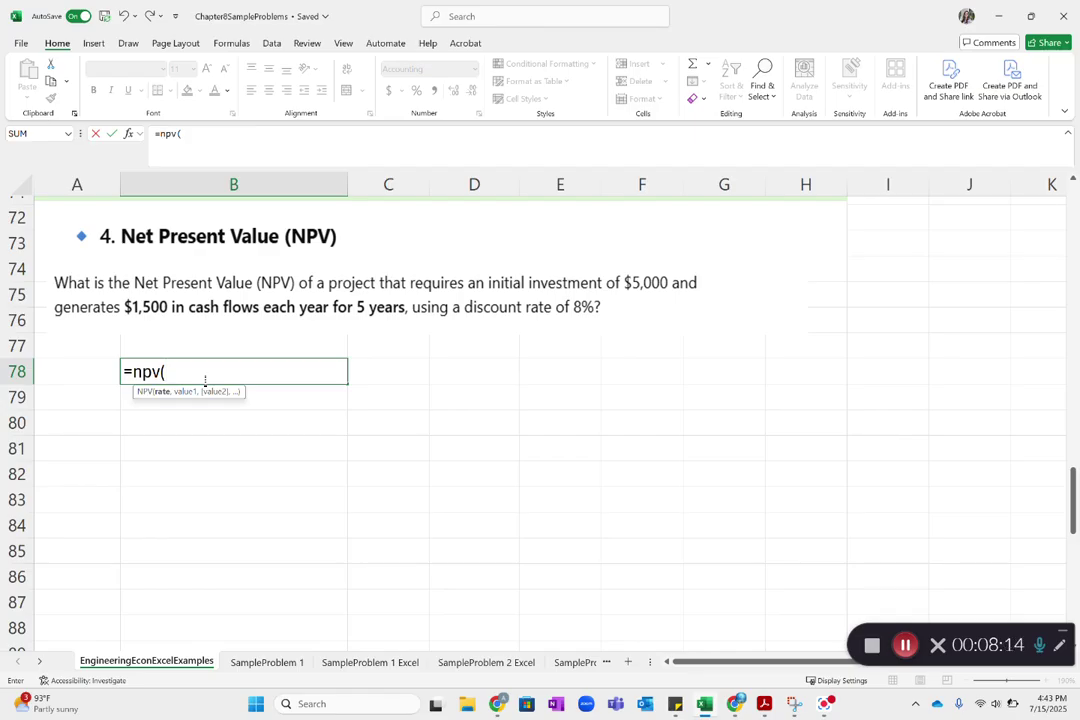
type("8%,")
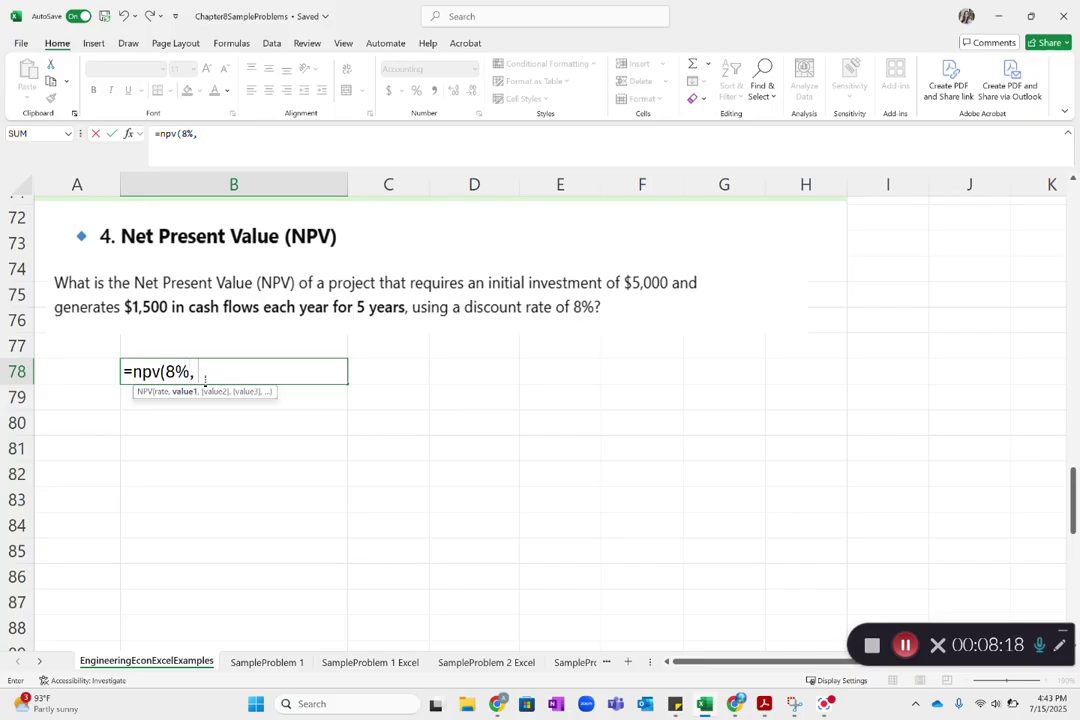
type(" 1500,1500")
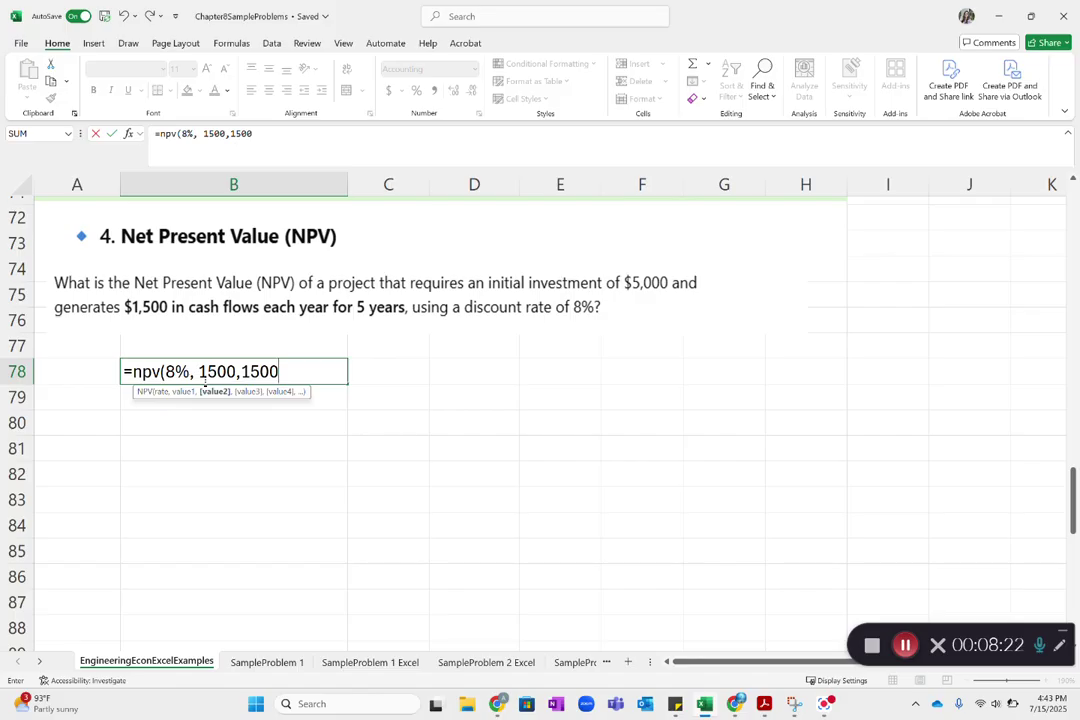
type(",1500,1500,150")
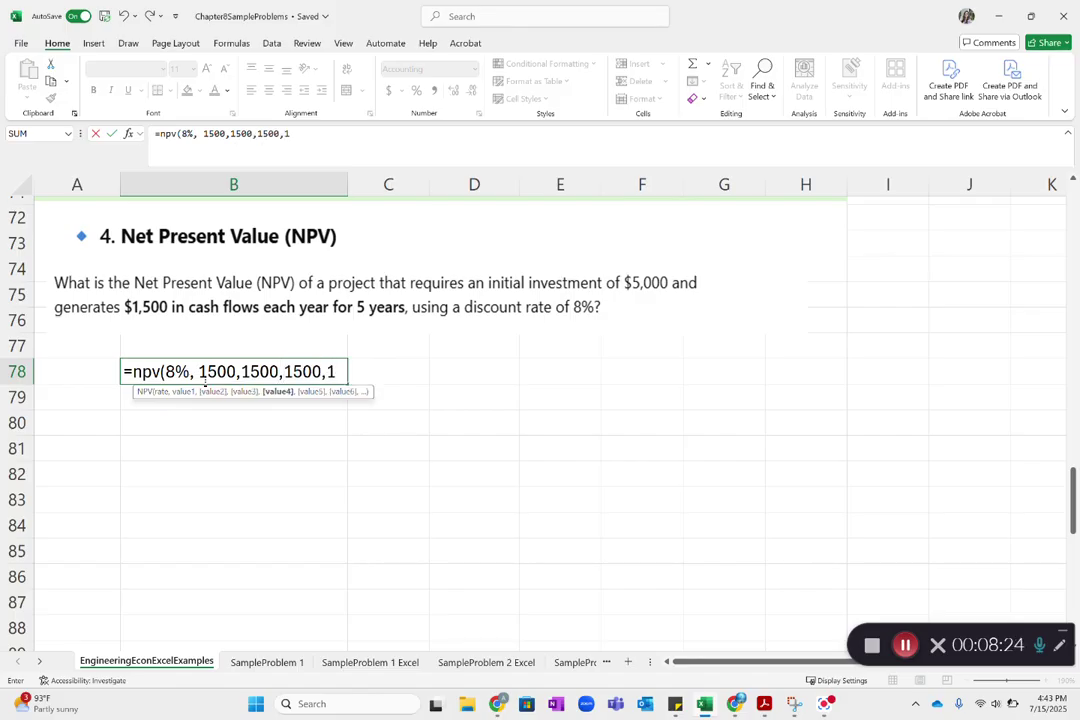
type("0")
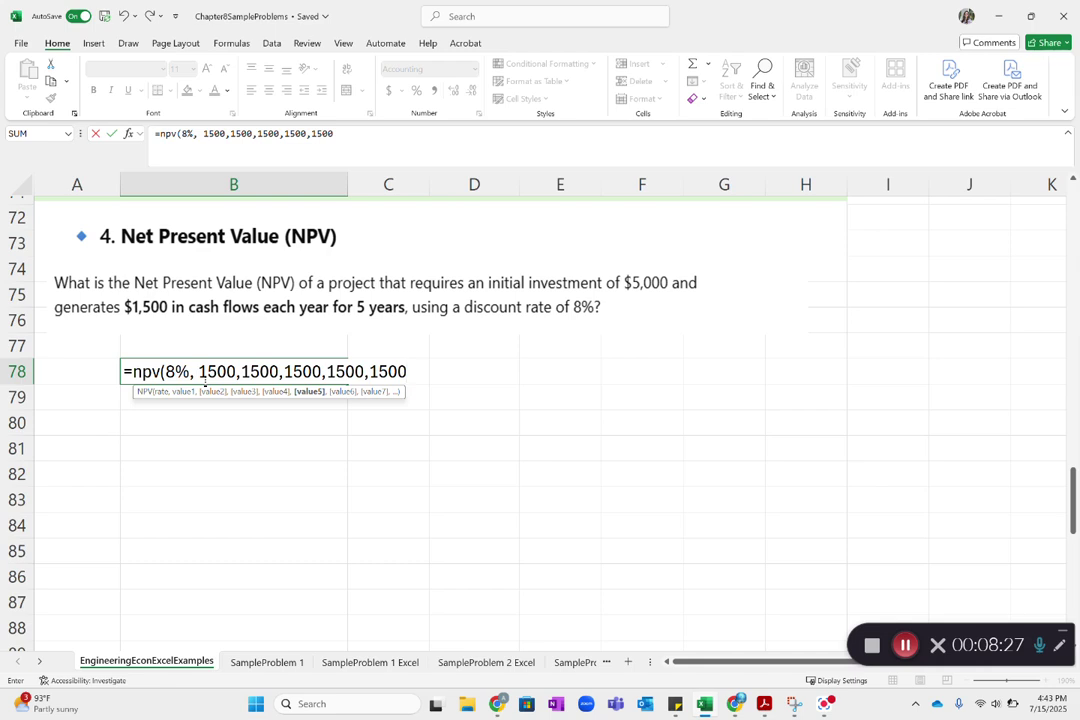
type(")")
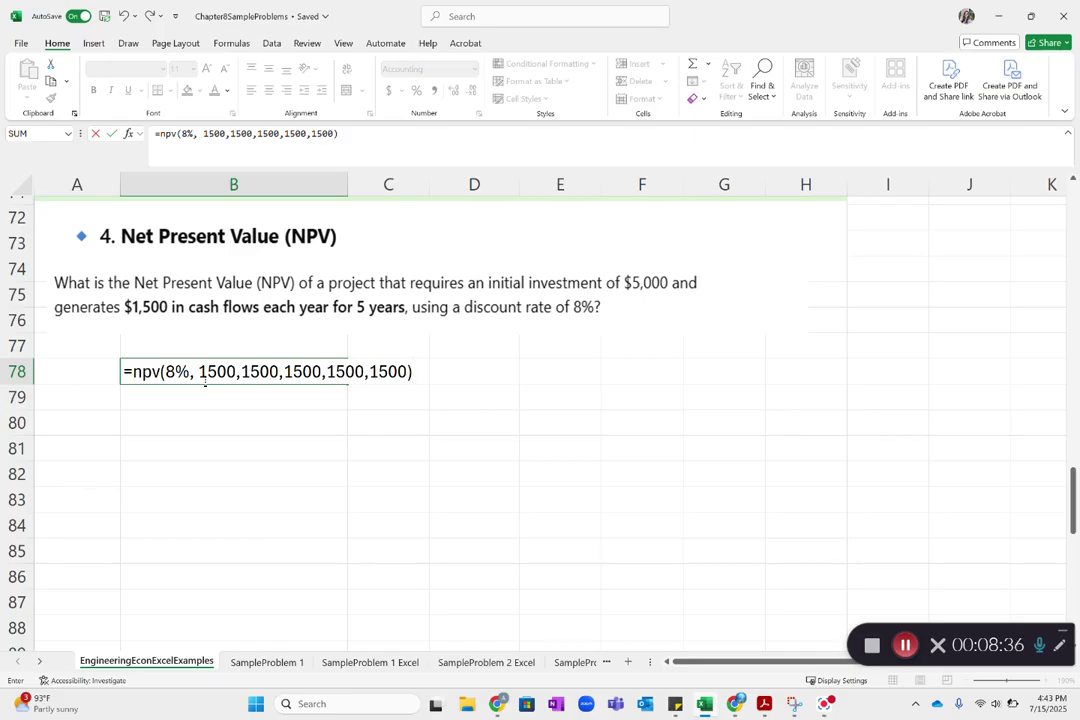
- Subtract the initial investment of 5000 from the NPV formula in B78, review its cash-flow terms and commit it
type("-5000")
double_click(207, 376)
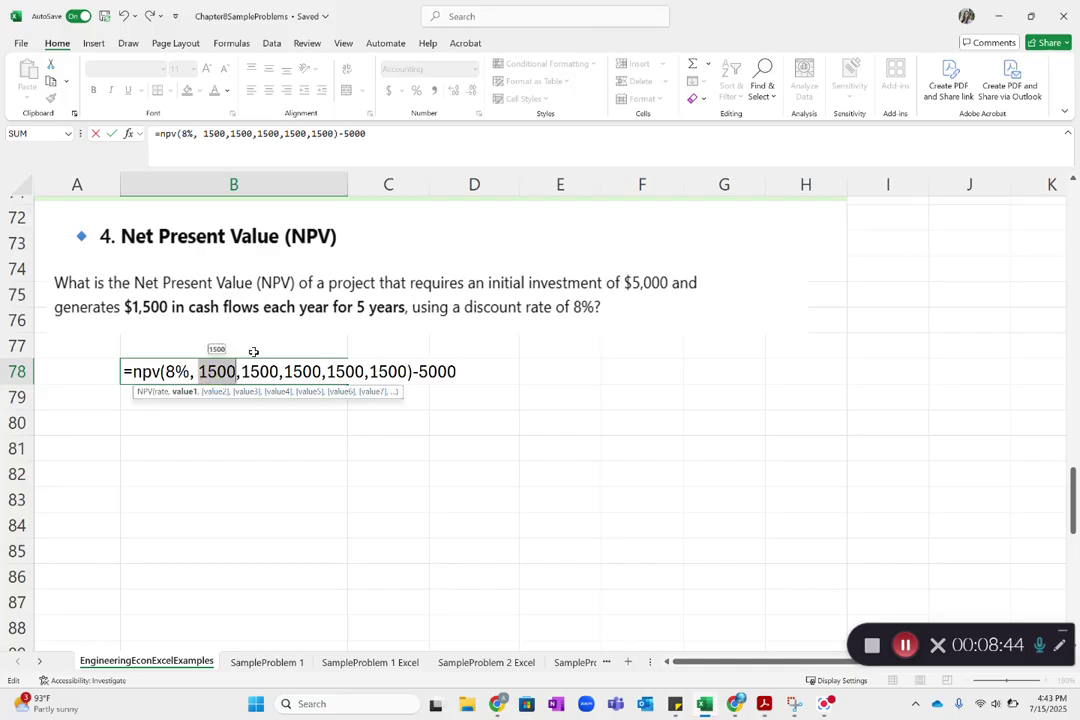
left_click(373, 371)
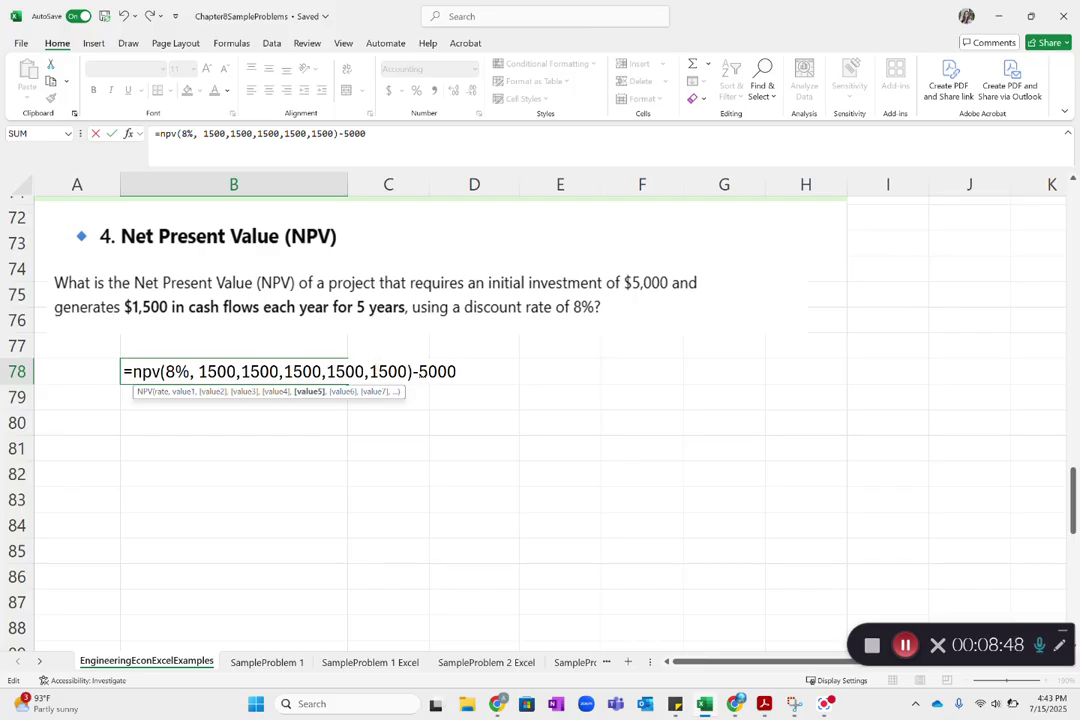
left_click_drag(418, 371, 453, 371)
left_click(455, 371)
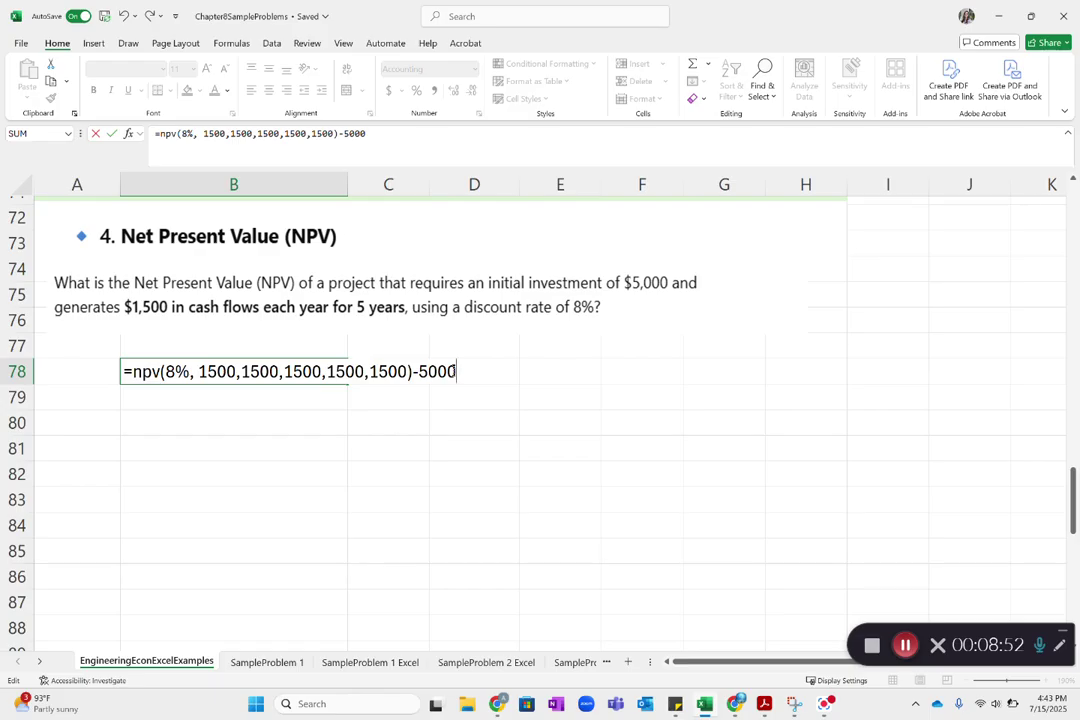
key("Return")
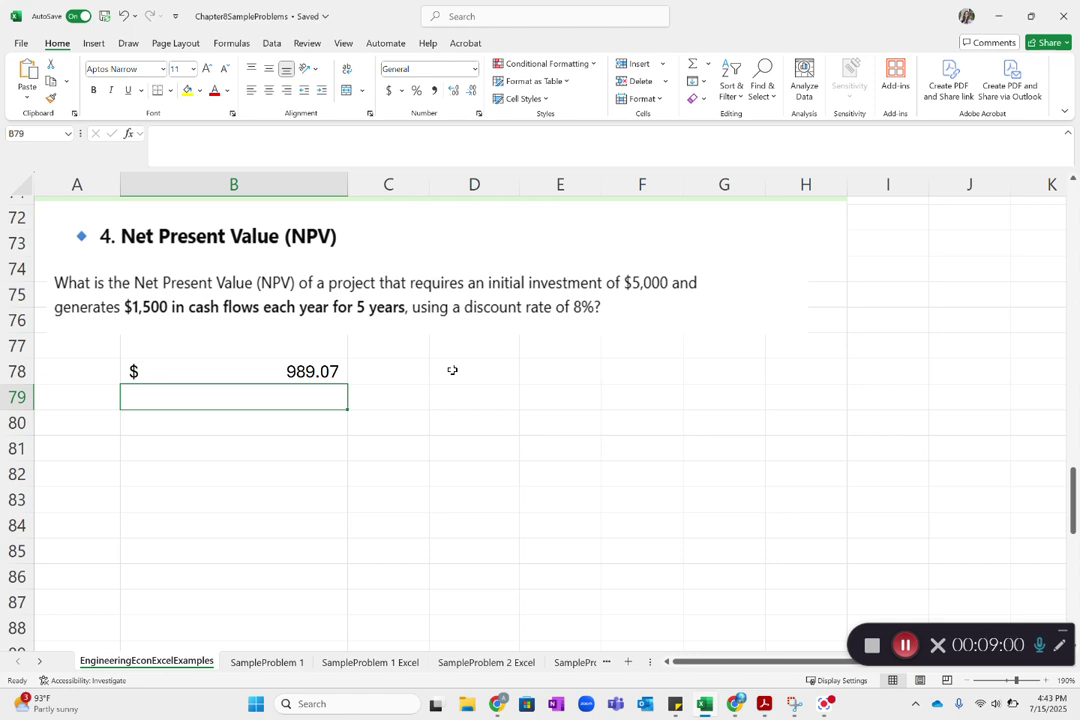
- Enter =rate(5, ,-5000,7000) in cell B96 to find the annual interest rate for the Rate example
scroll(452, 370, "down", 1)
scroll(452, 370, "down", 5)
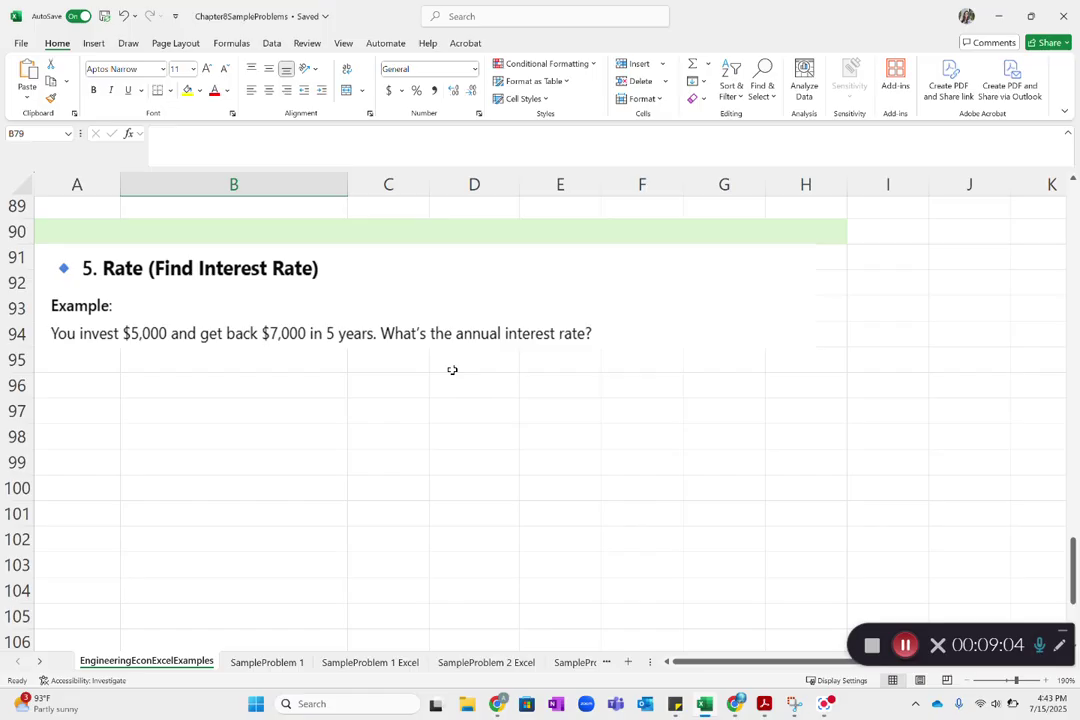
left_click(172, 376)
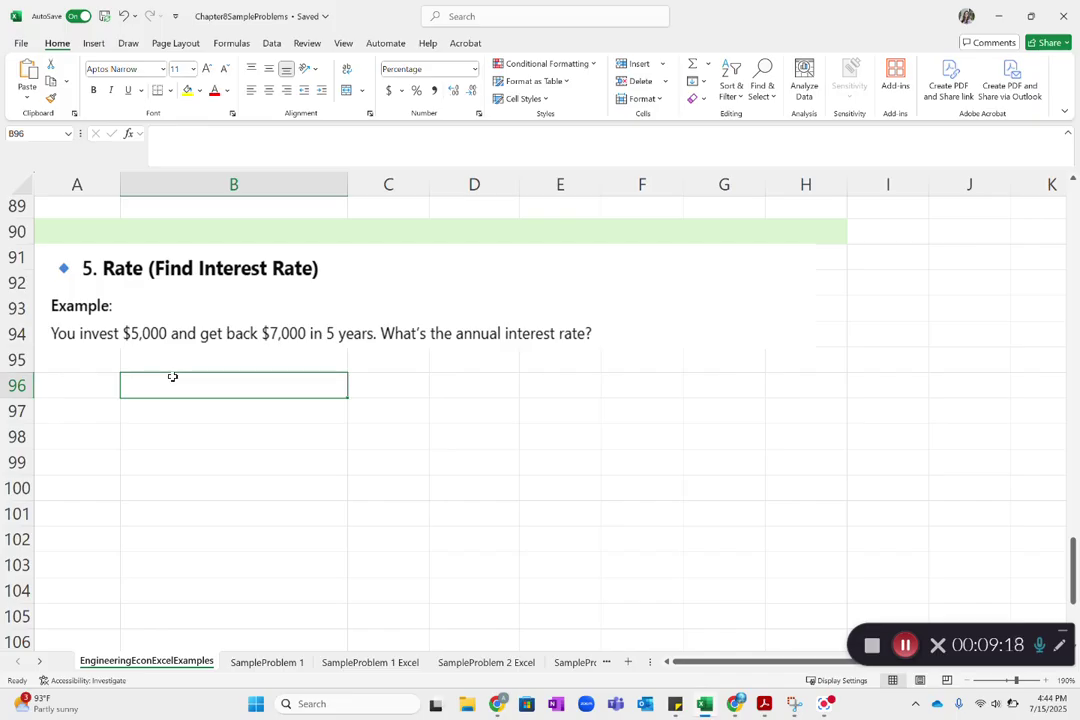
type("=rate")
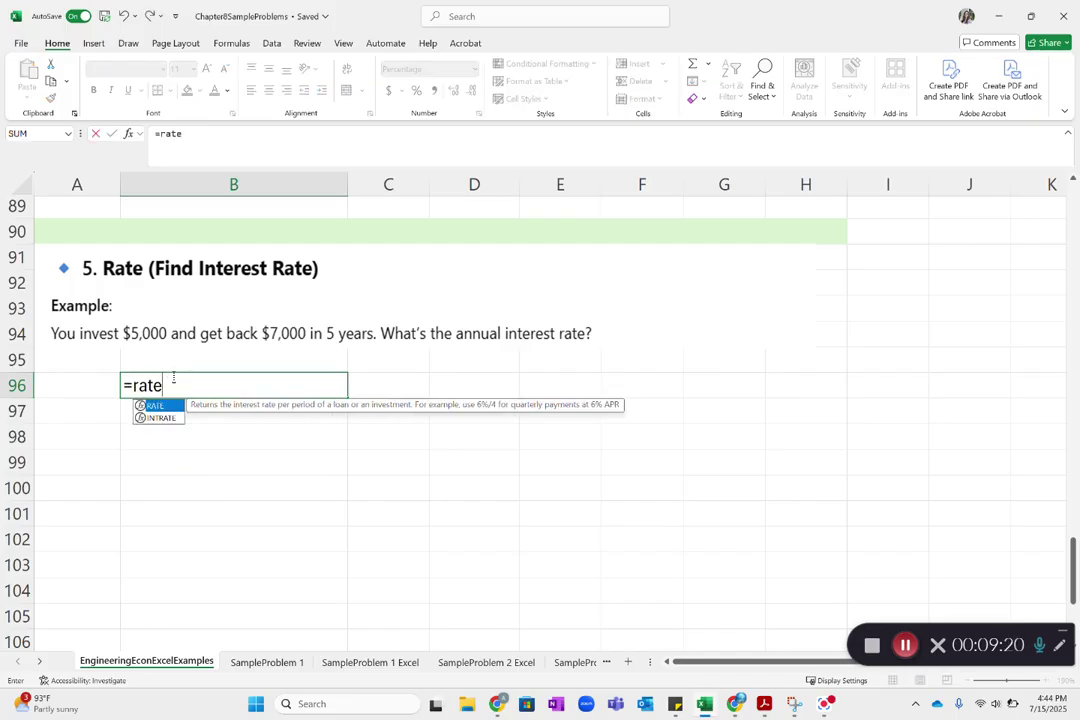
type("(")
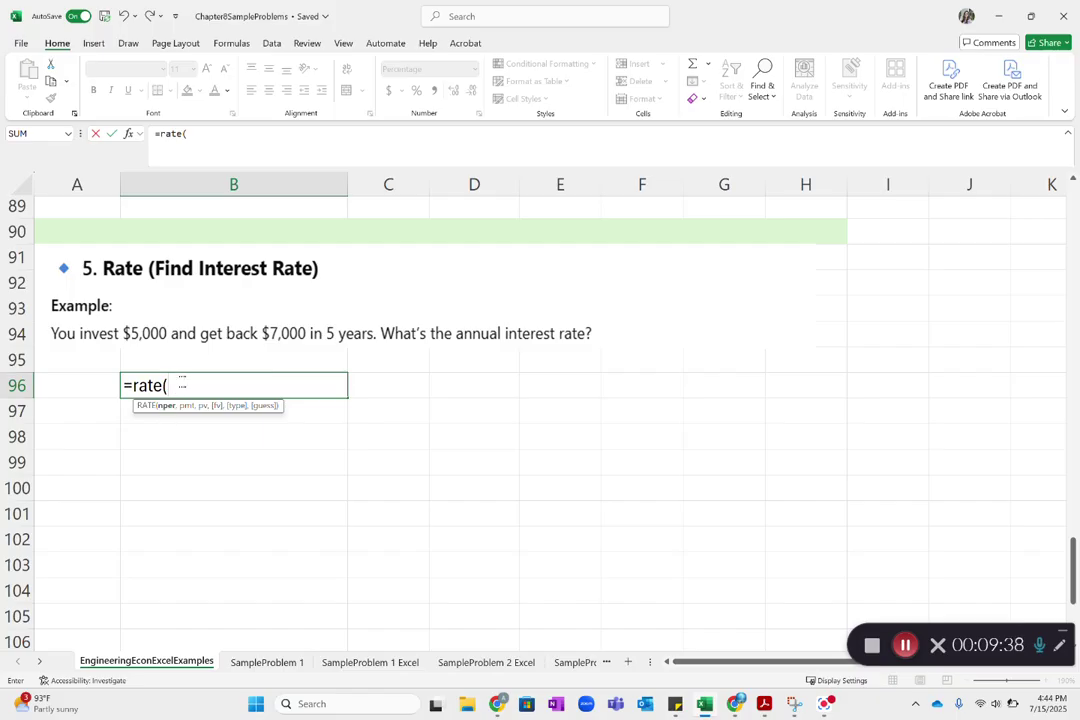
type("5,")
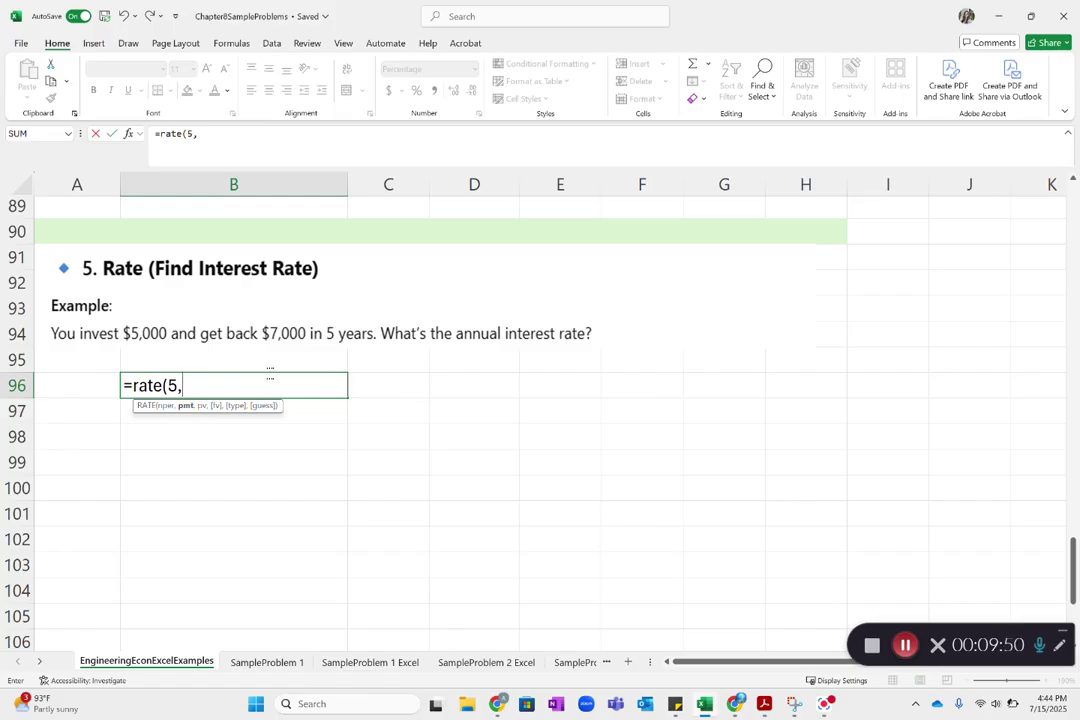
type(",-50")
key("BackSpace")
key("BackSpace")
type("5000")
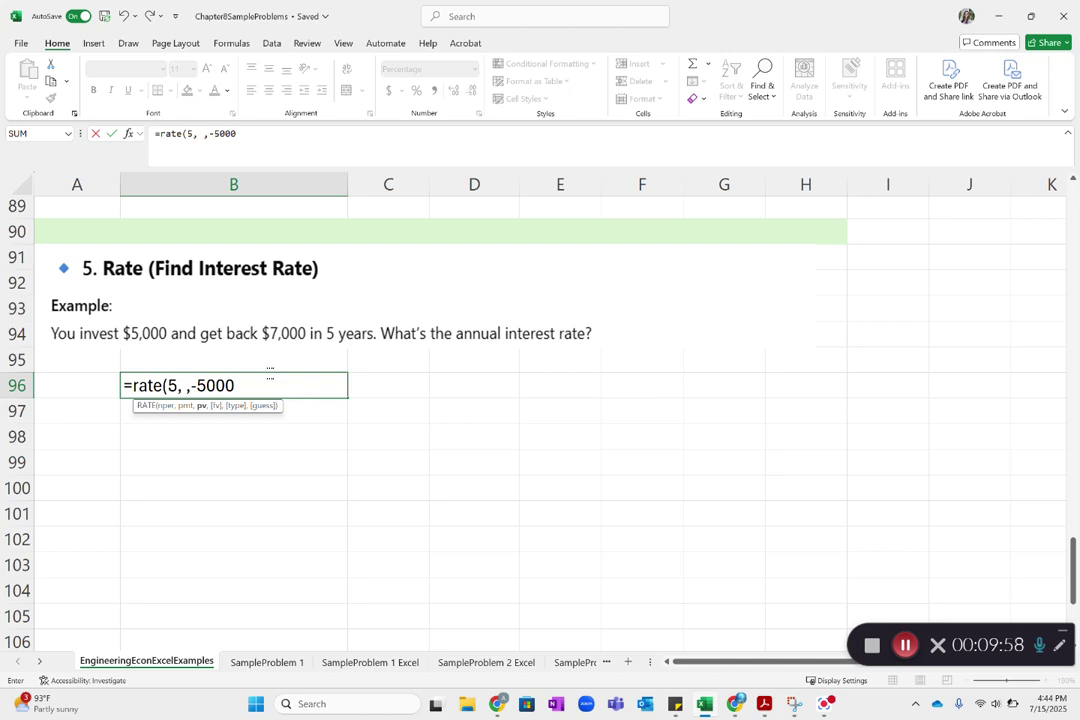
type(",")
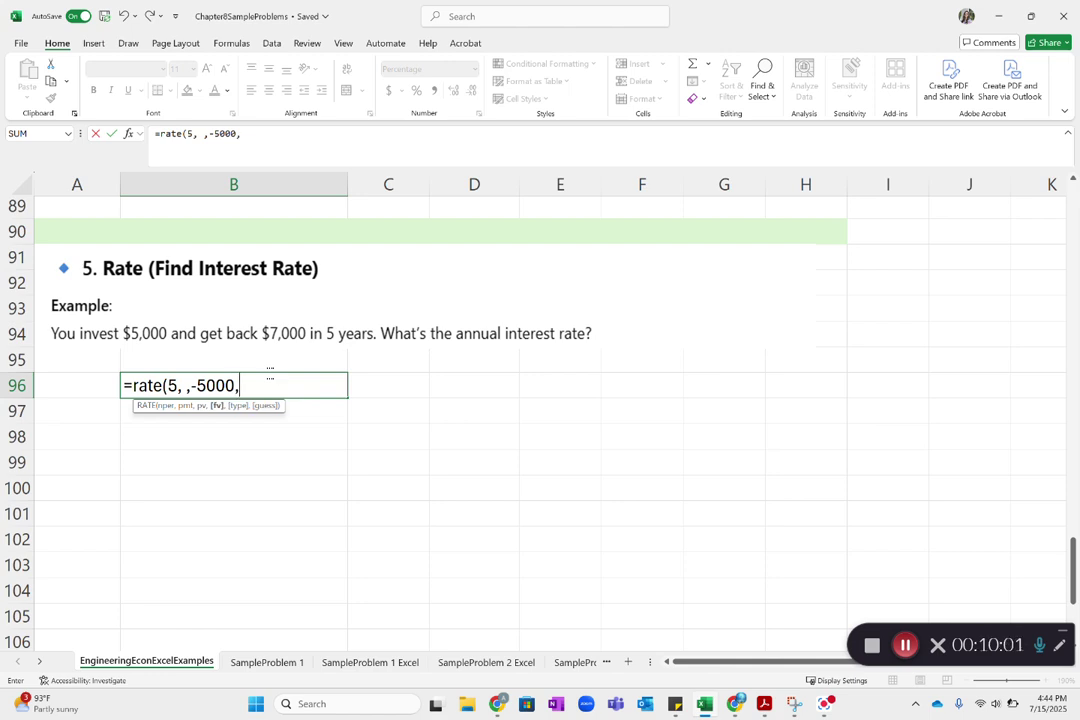
type("7000)")
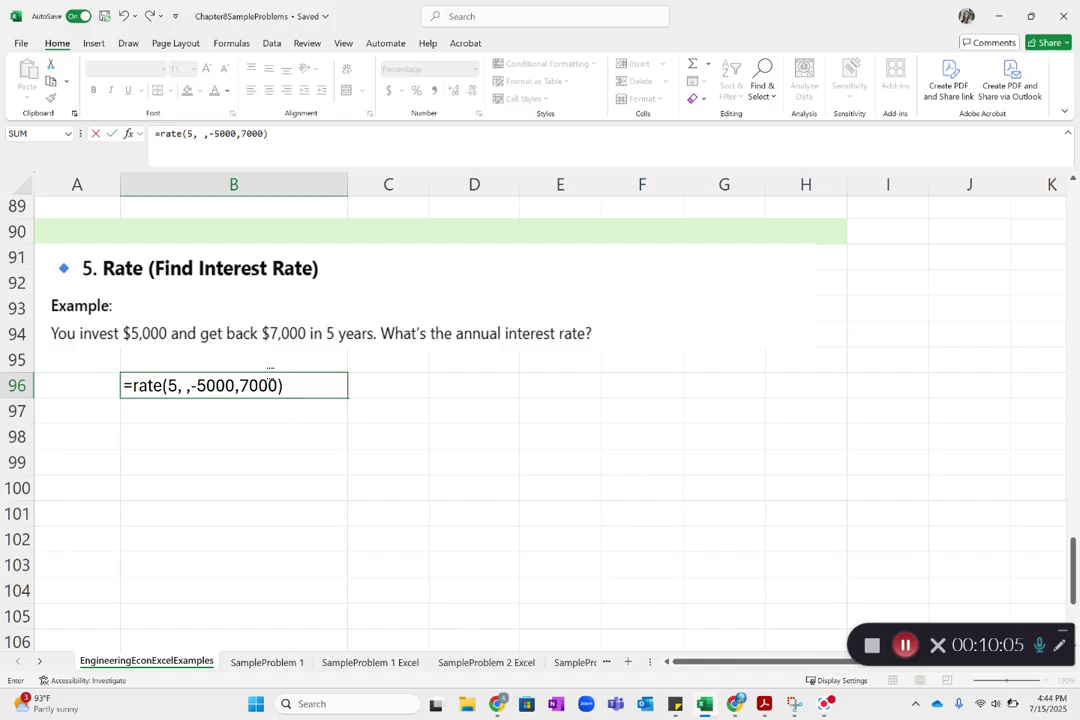
left_click(265, 385)
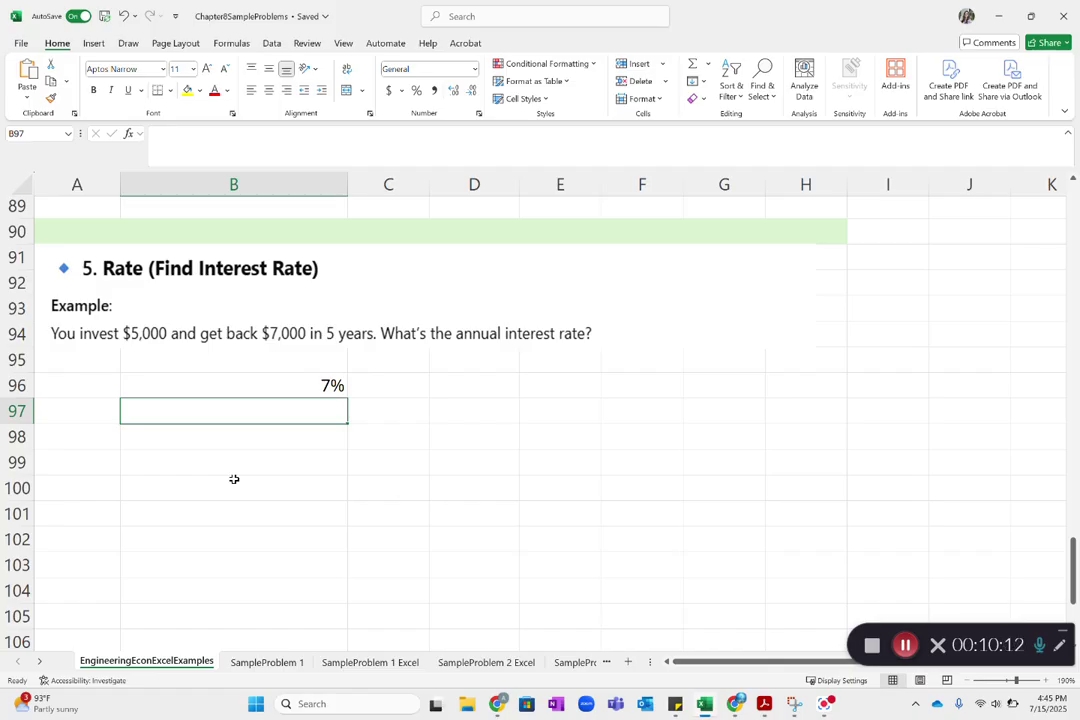
- Try different decimal precisions on the interest rate in B96 and settle on two decimal places
left_click(320, 385)
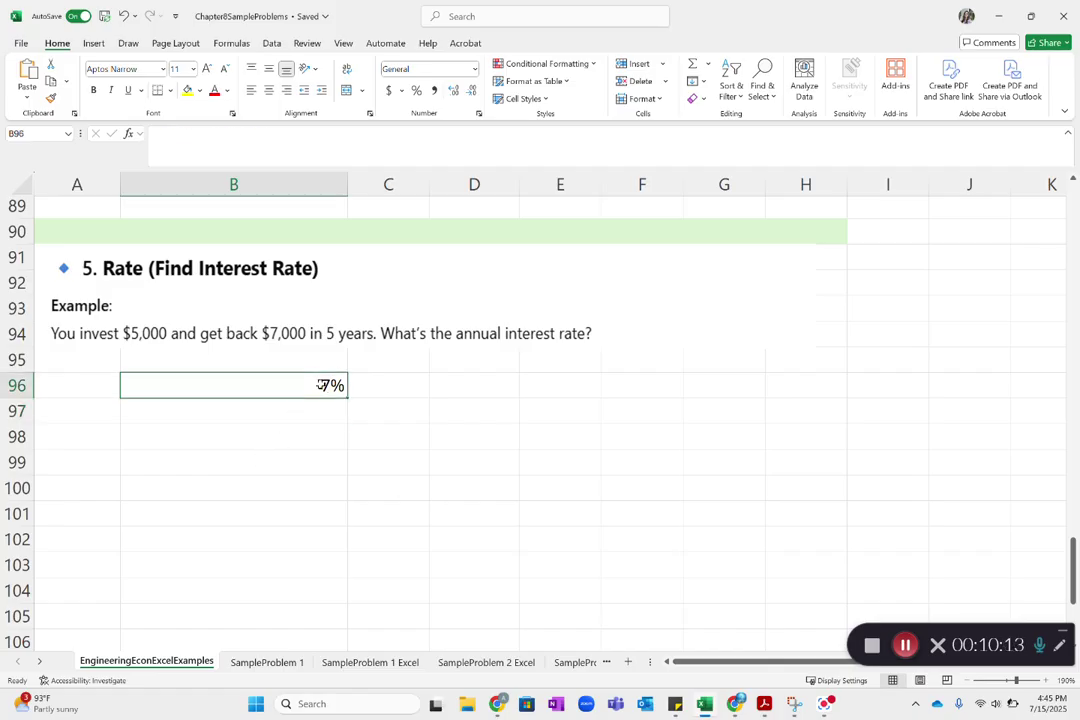
left_click(453, 90)
left_click(453, 90)
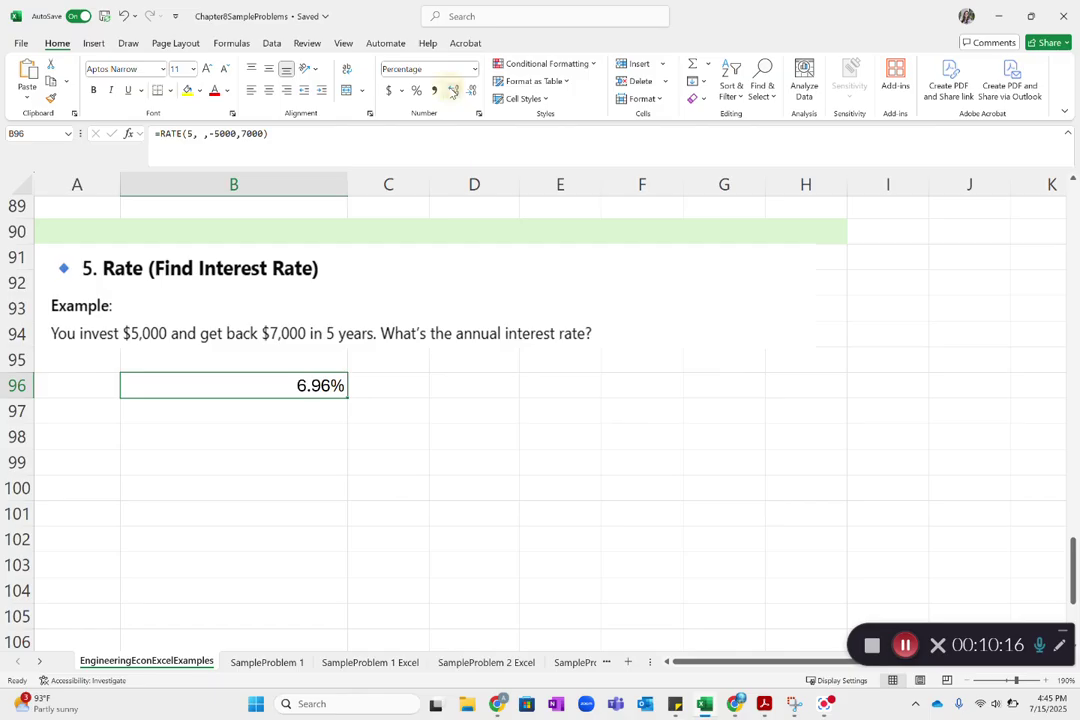
left_click(453, 90)
left_click(453, 90)
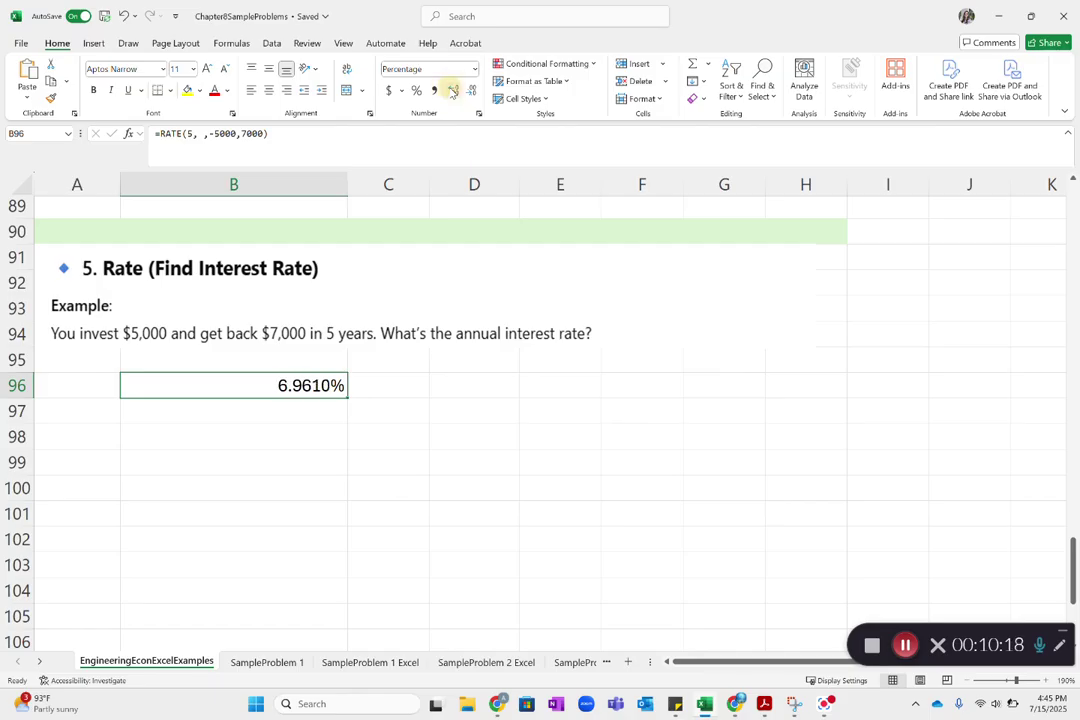
left_click(473, 91)
left_click(473, 91)
left_click(473, 91)
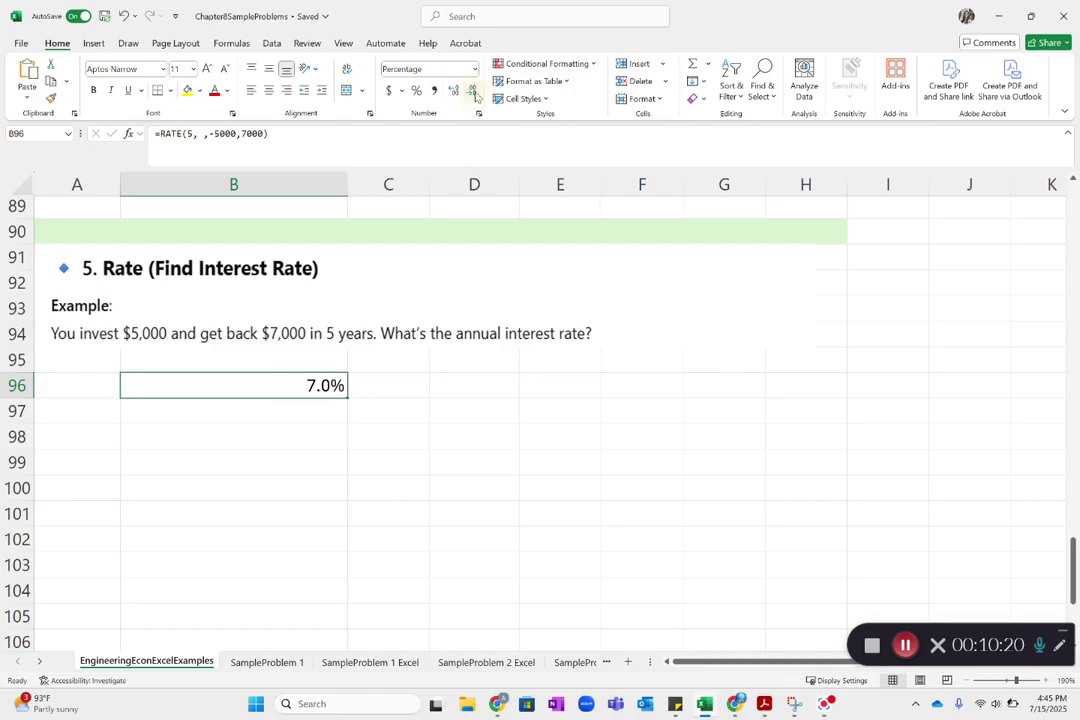
left_click(455, 91)
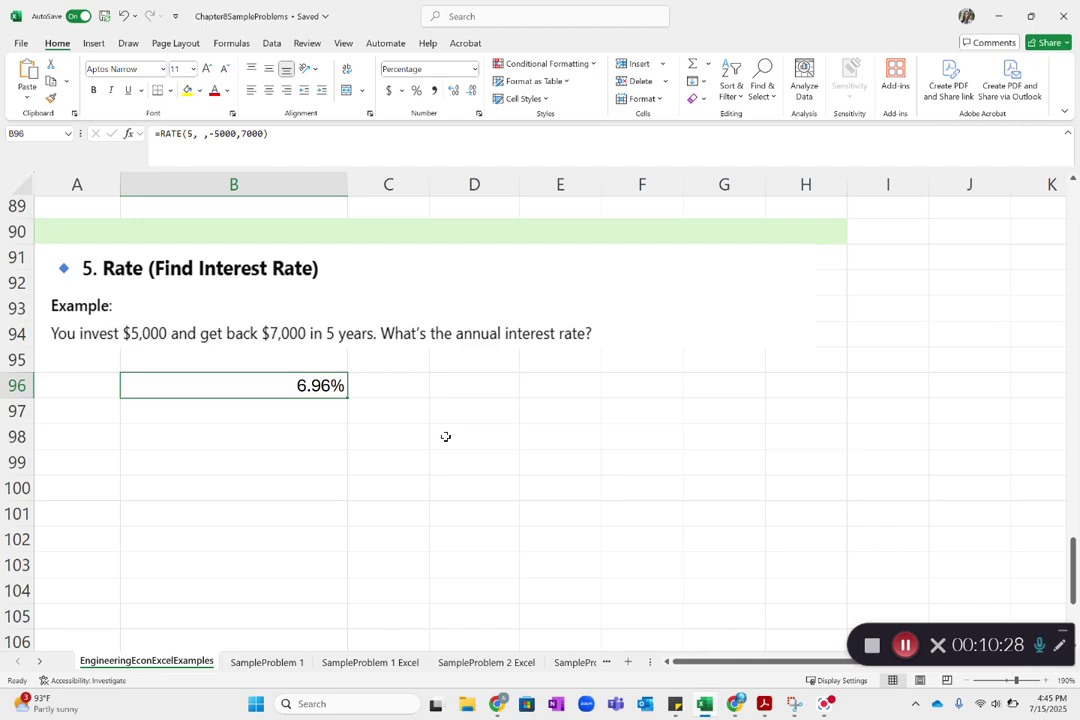
- Begin the Number of Periods example's formula in cell B114 as =nper(5%, ,2000, leaving the payment argument blank
scroll(445, 437, "down", 5)
scroll(445, 437, "down", 1)
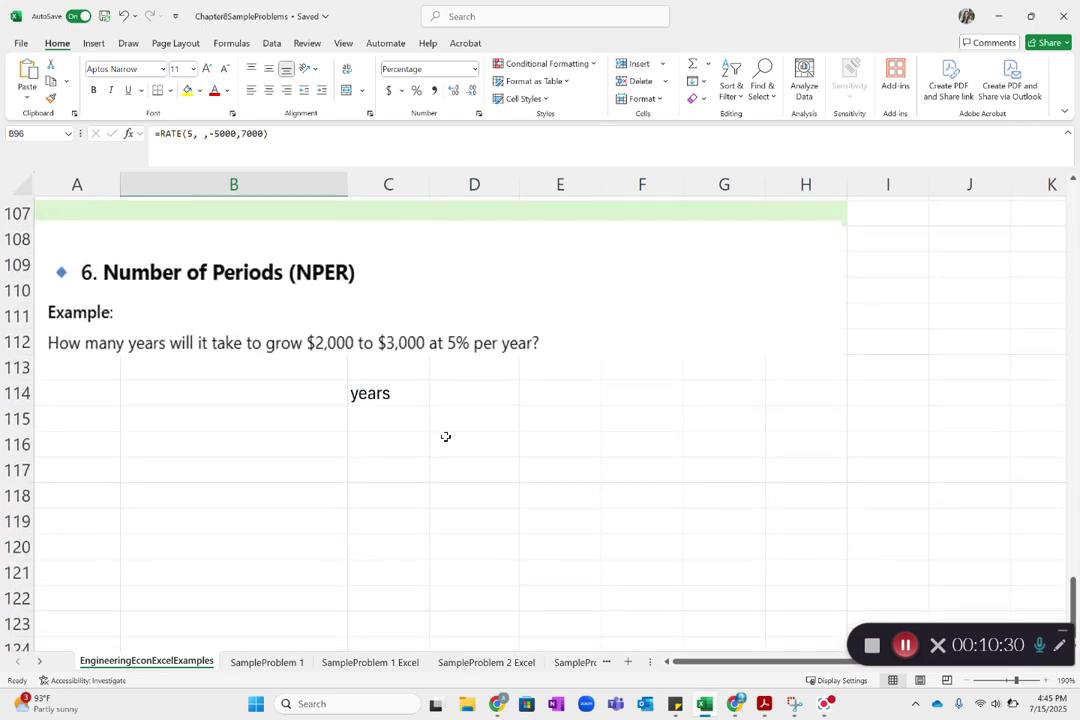
left_click(159, 443)
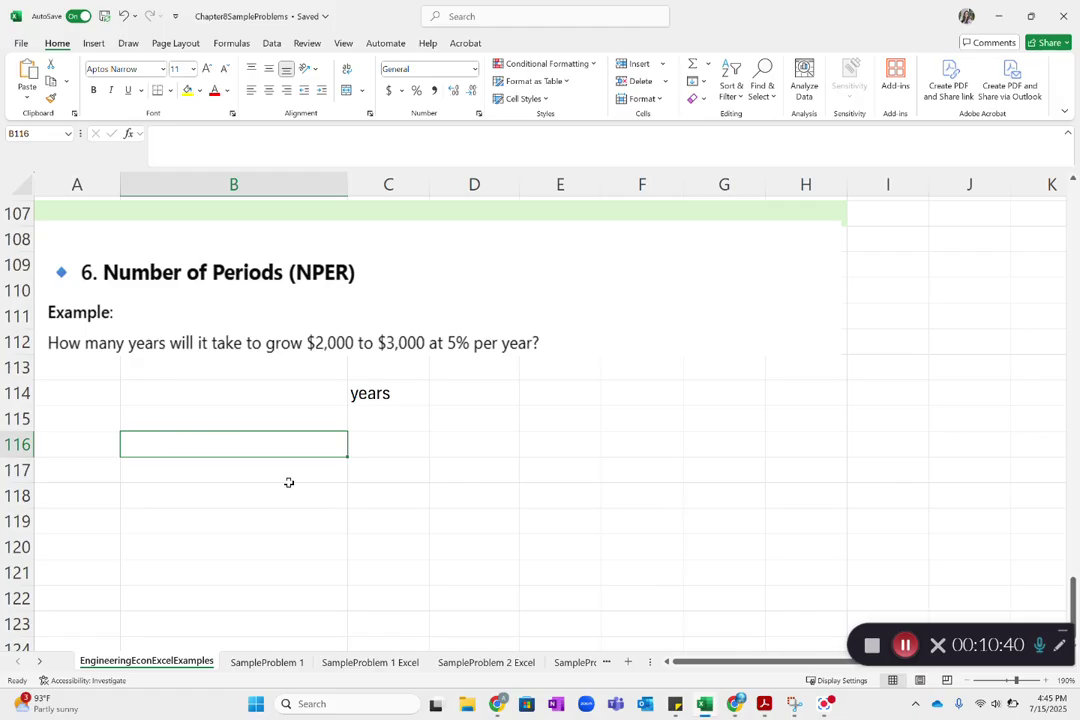
left_click(322, 393)
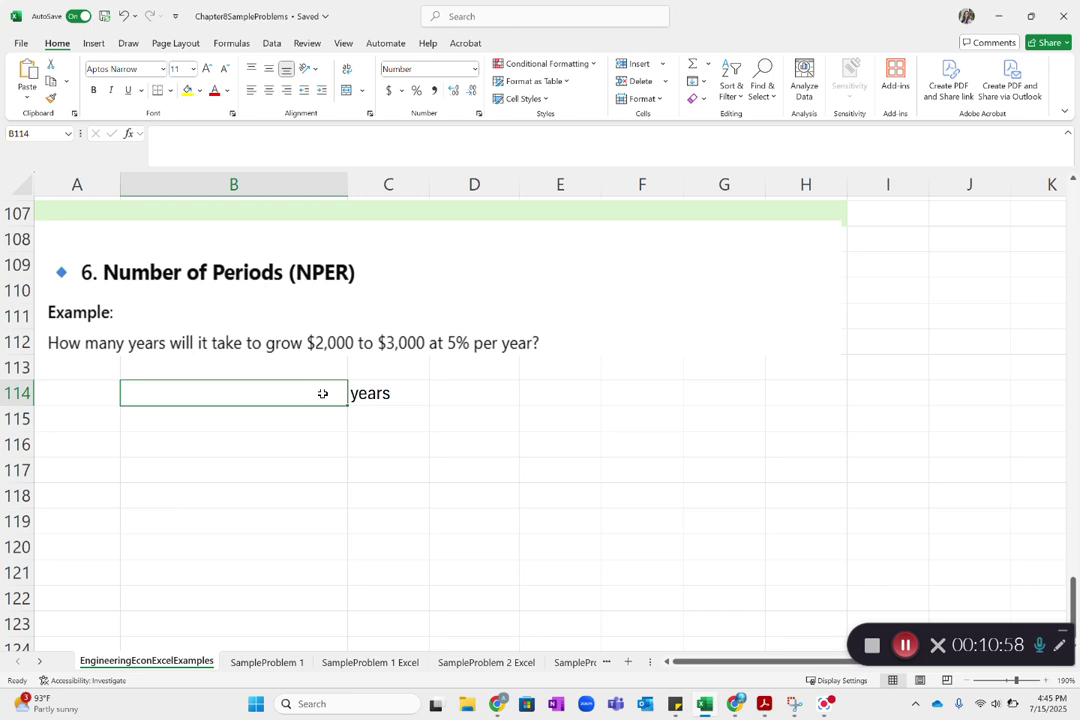
type("=np")
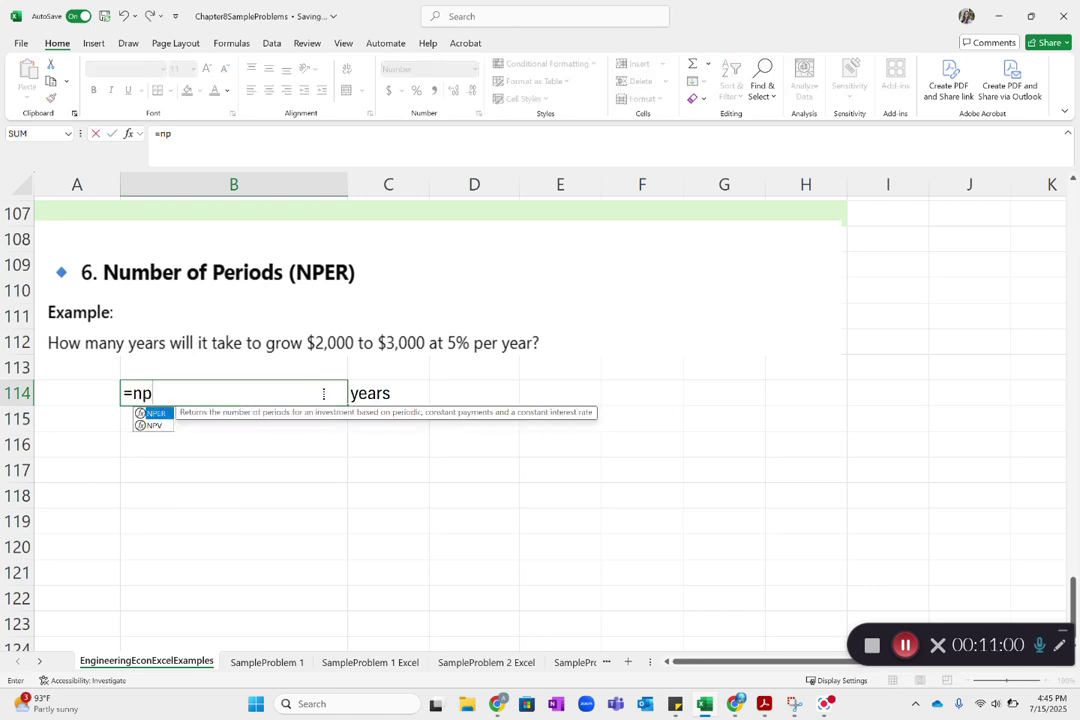
type("er(")
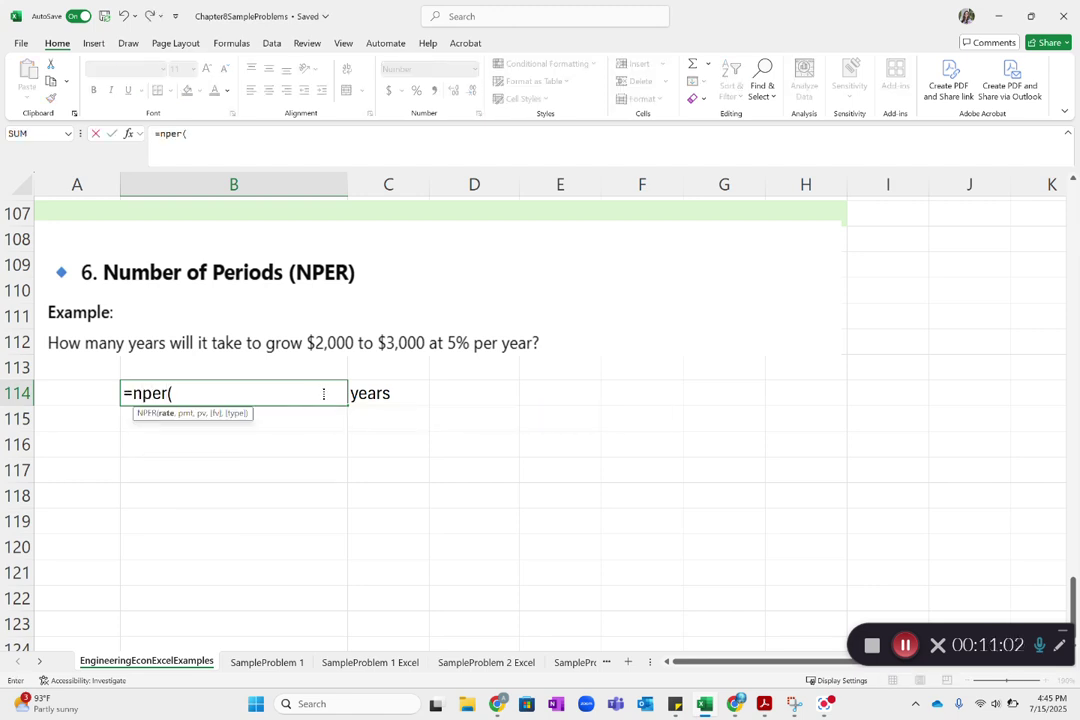
type("5%,")
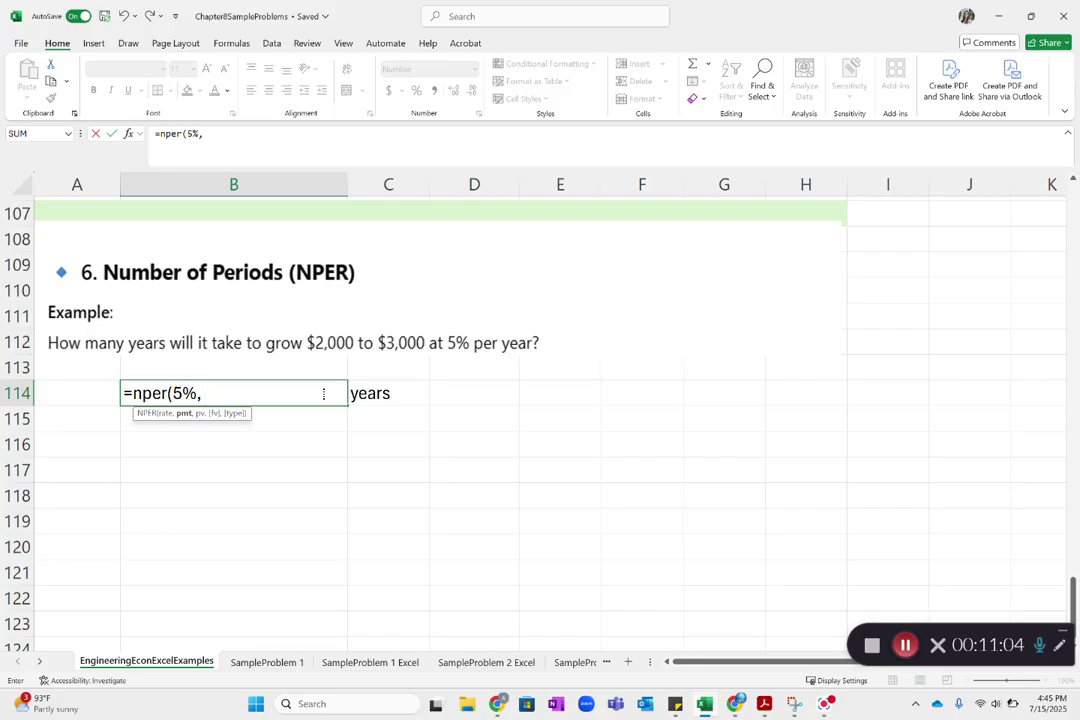
type(" ,")
type("2000")
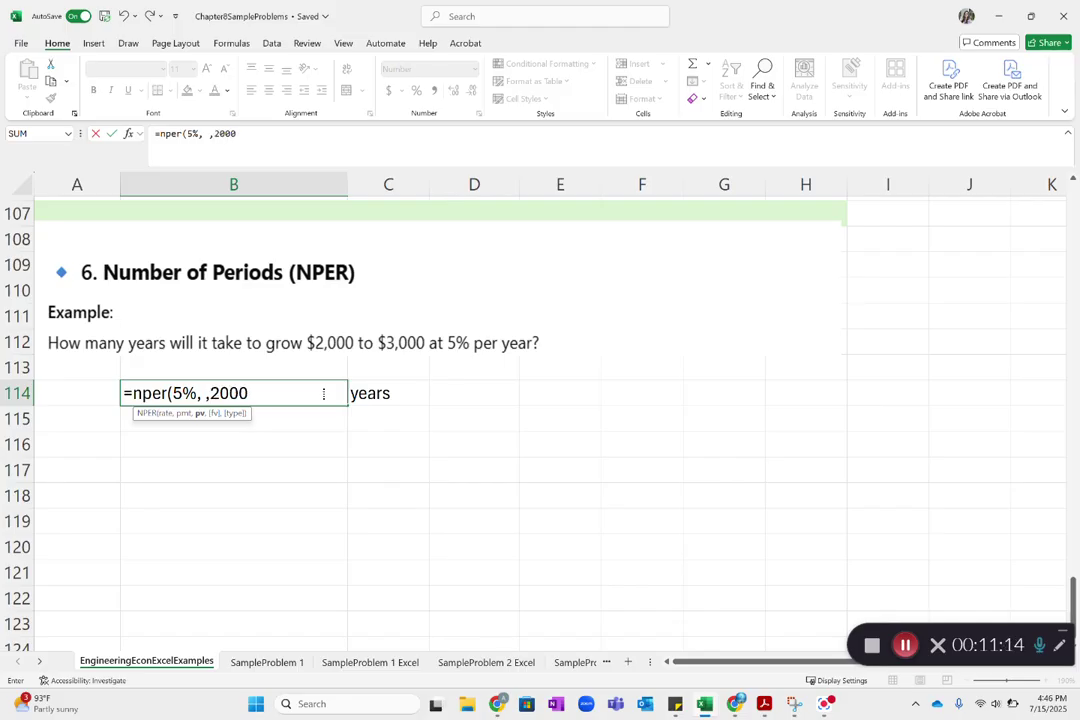
- Make the present value -2000 in B114's NPER formula, add a future value of 3000 and commit it
left_click(210, 393)
type("-2000")
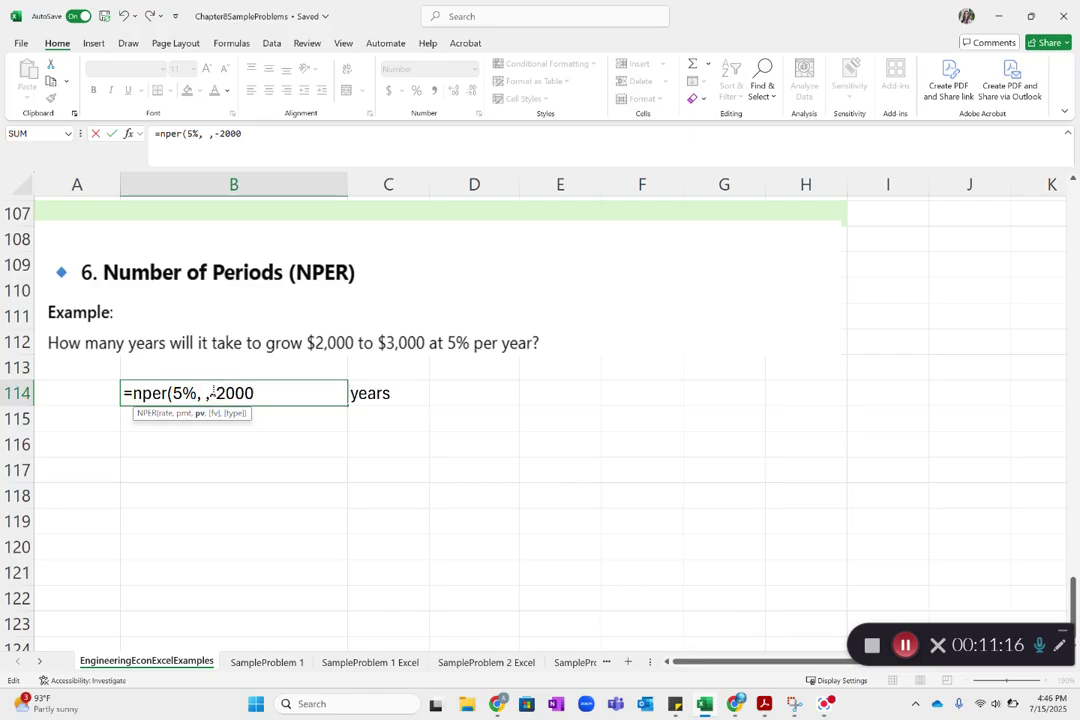
type(",")
type(" 3000)")
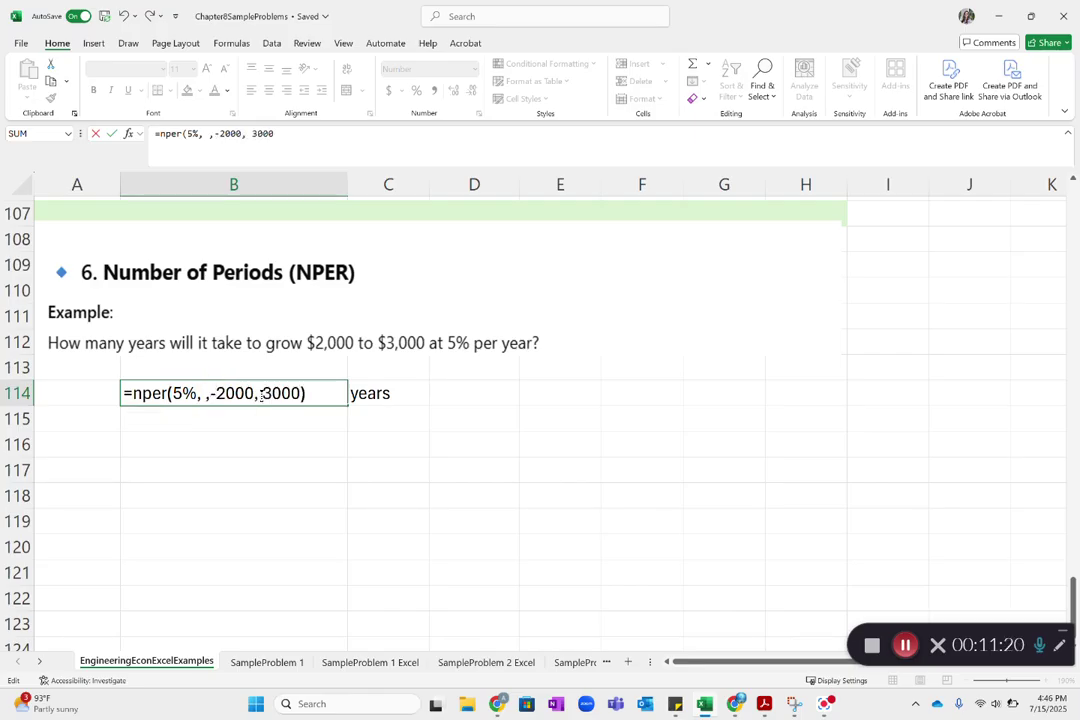
key("Return")
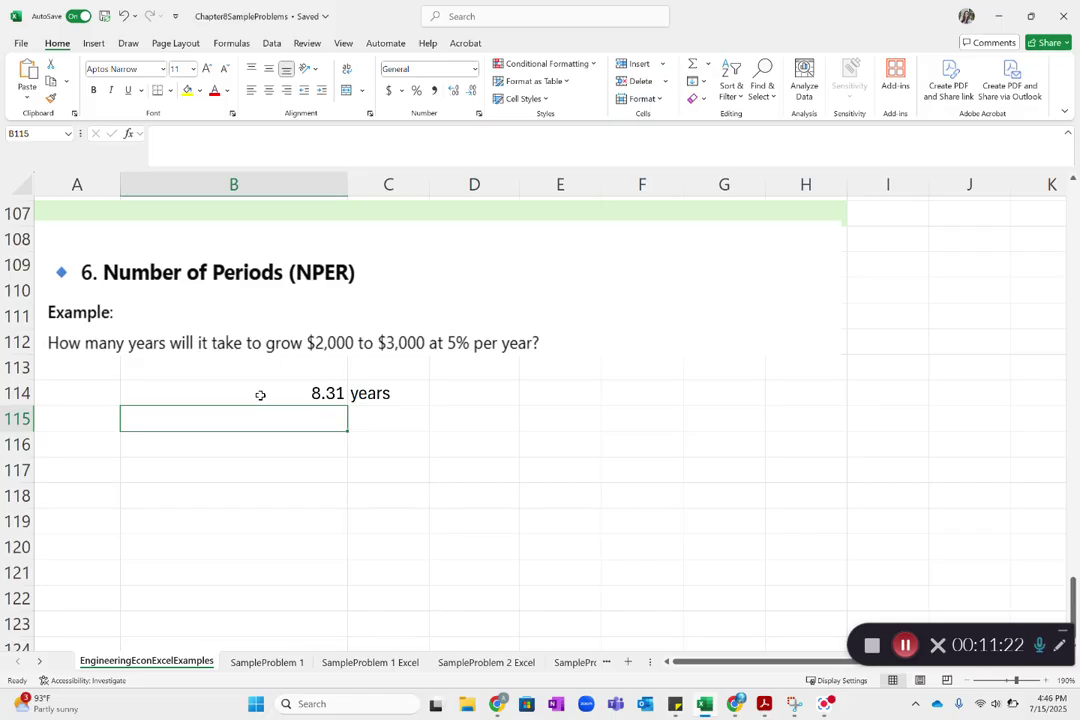